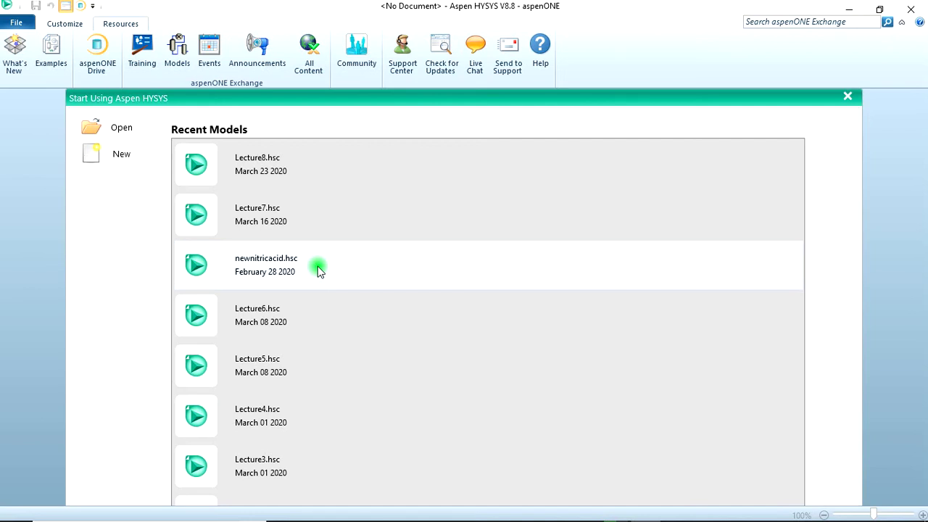
# Open the Lecture8.hsc model and switch to its Properties environment
pyautogui.click(277, 168)
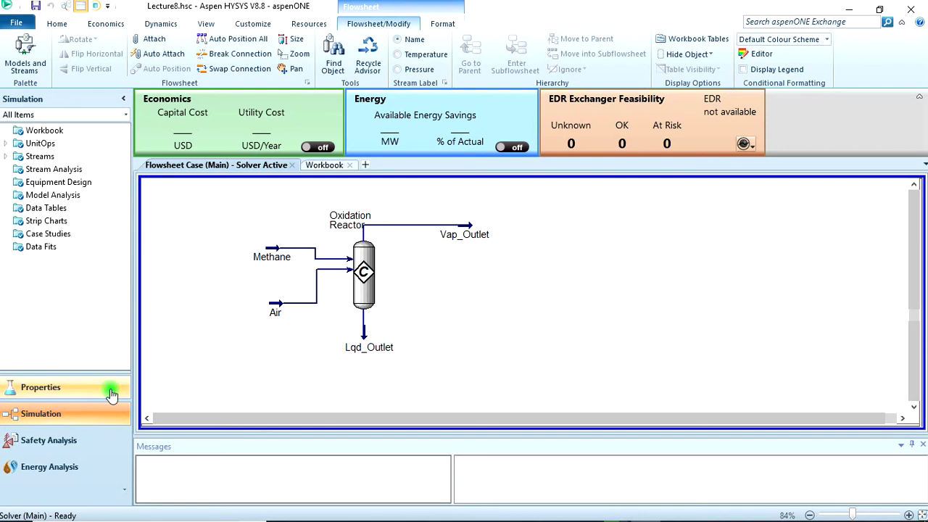
pyautogui.click(82, 392)
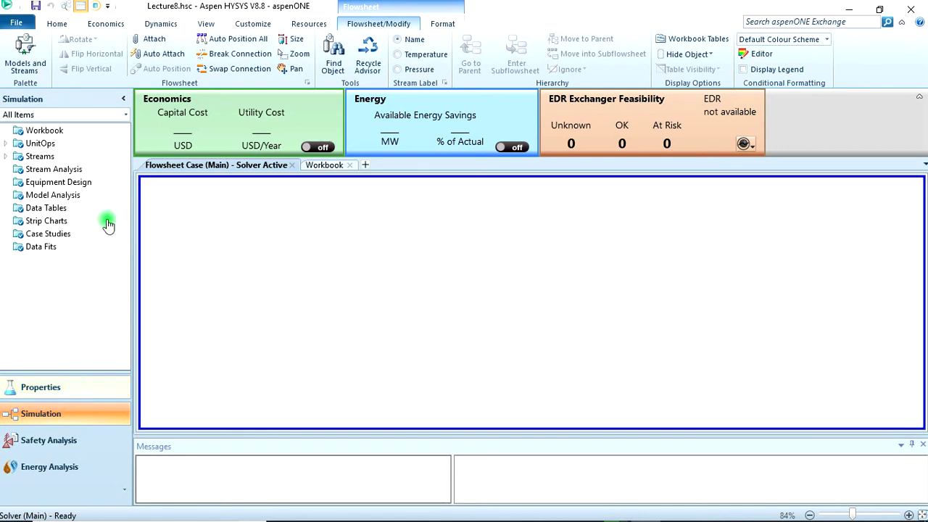
pyautogui.click(79, 384)
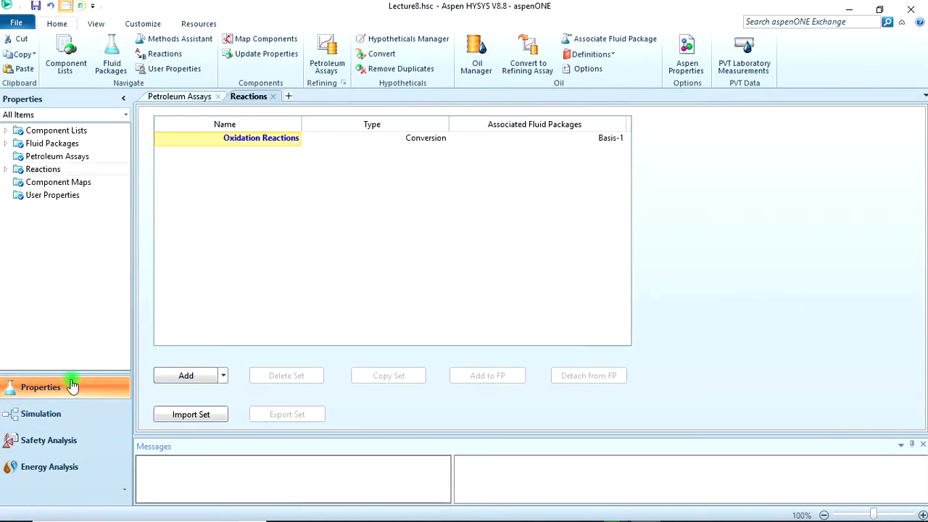
# Find water in the HYSYS databank and add H2O to Component List - 1
pyautogui.click(82, 133)
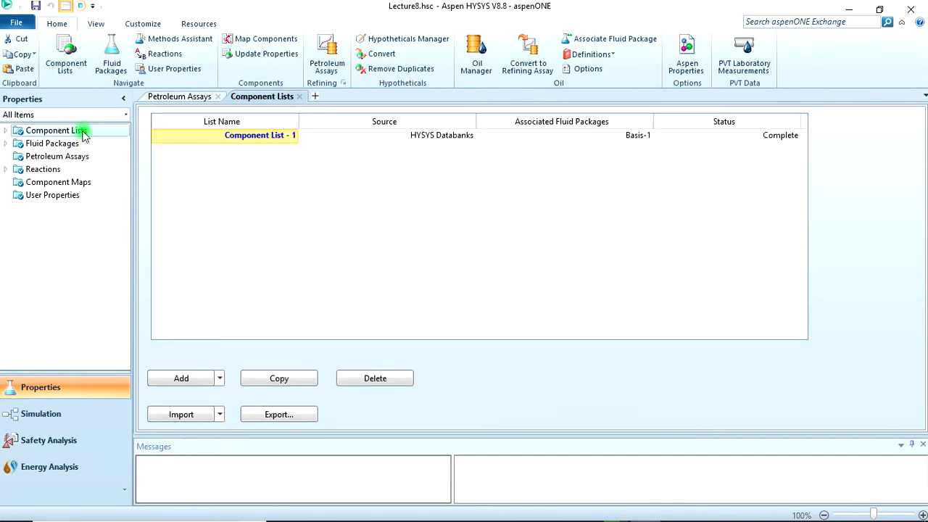
pyautogui.click(255, 140)
pyautogui.doubleClick(255, 140)
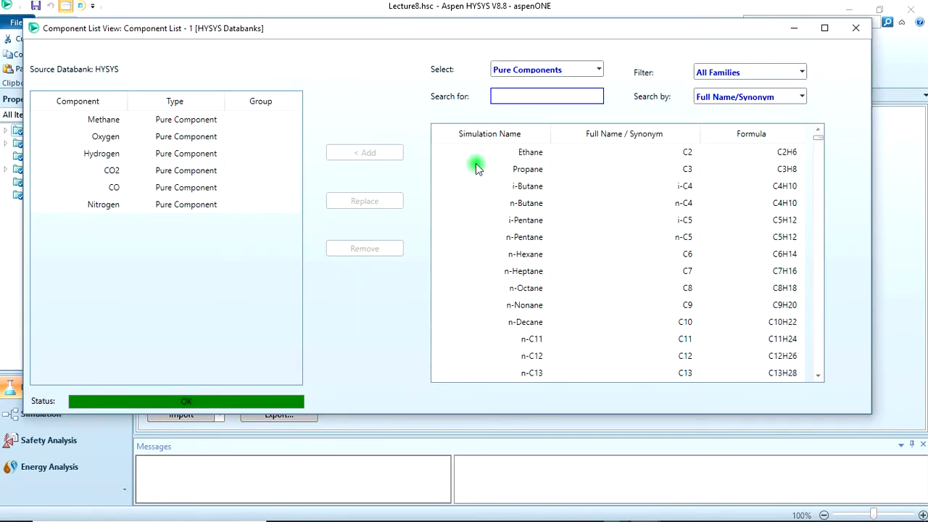
pyautogui.click(569, 97)
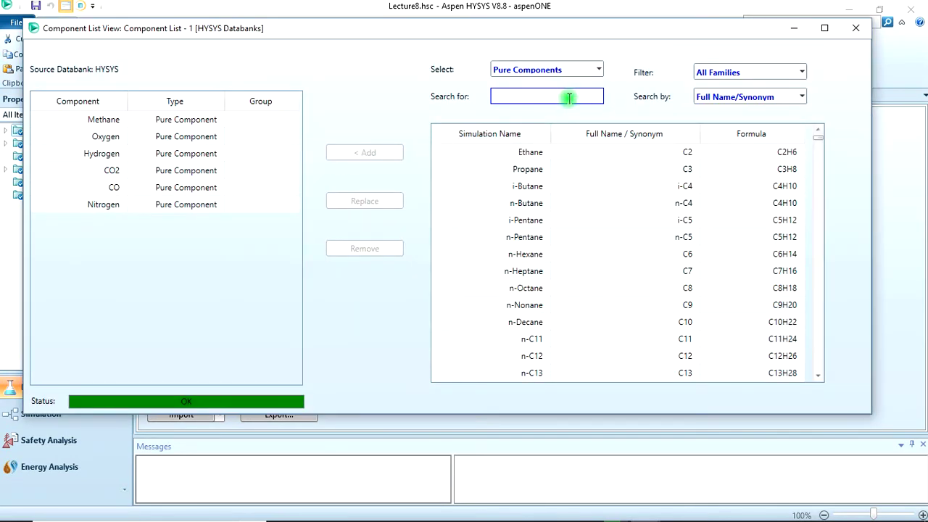
pyautogui.write('water')
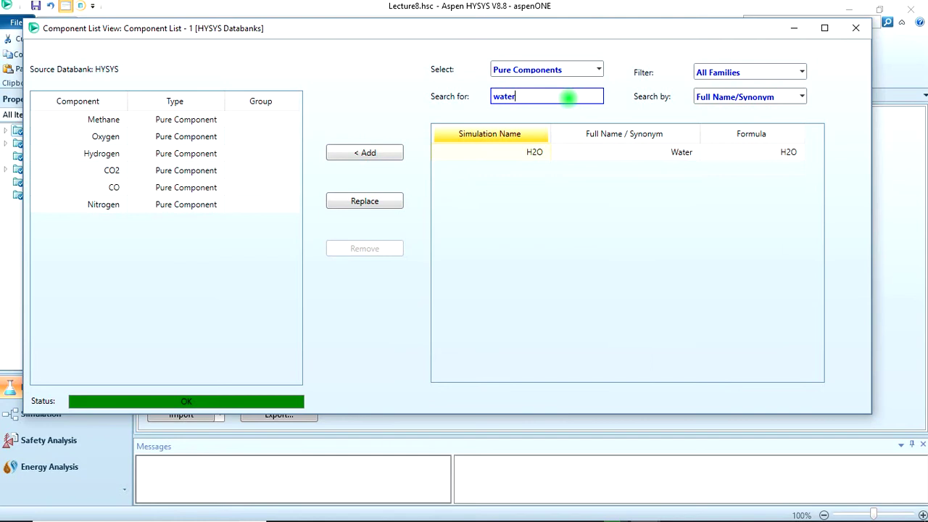
pyautogui.click(507, 153)
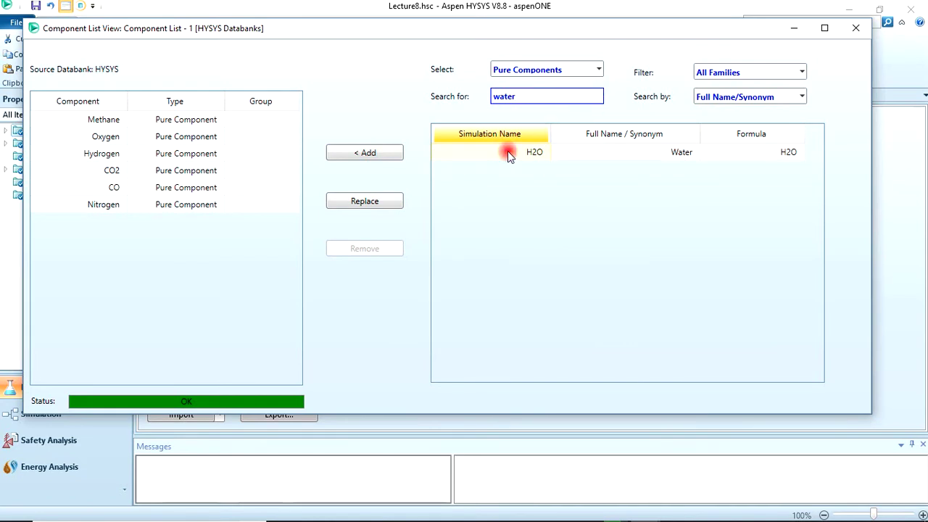
pyautogui.doubleClick(507, 151)
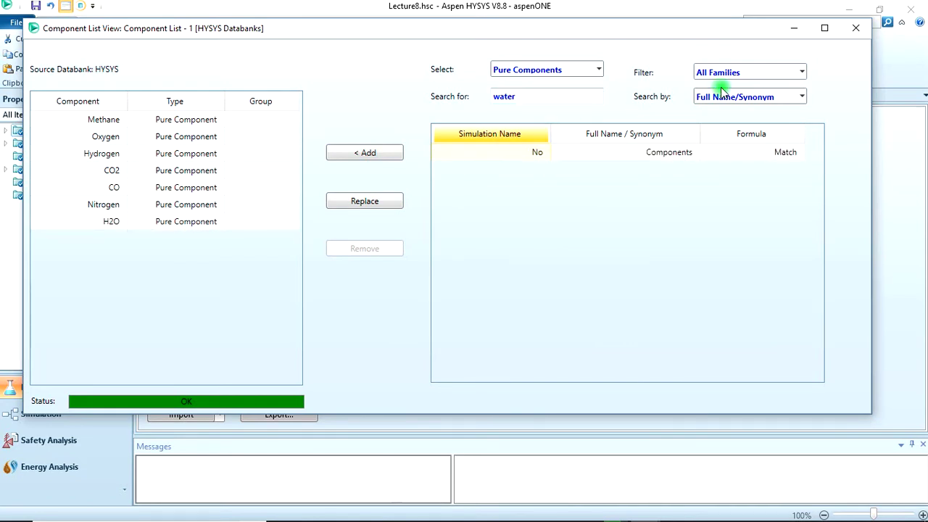
pyautogui.click(870, 29)
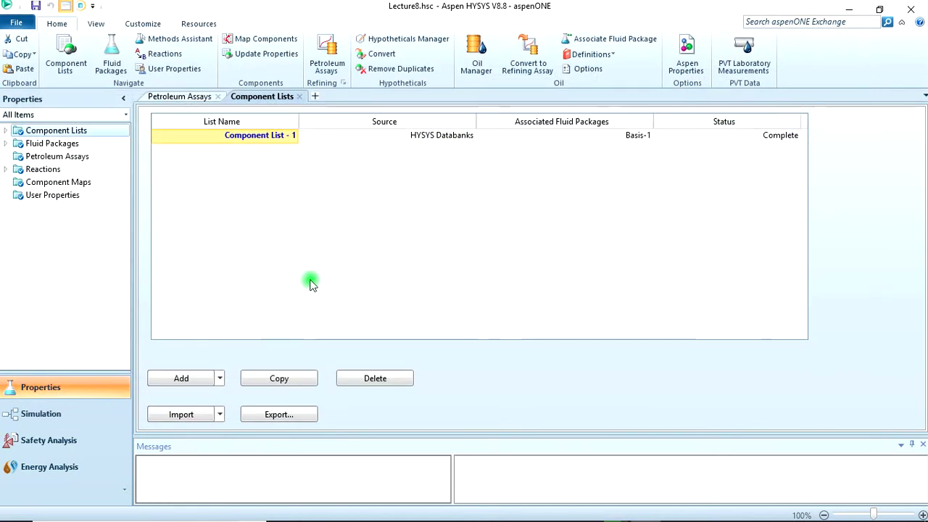
# Create a new reaction set and add a Hysys Equilibrium reaction to it
pyautogui.click(43, 170)
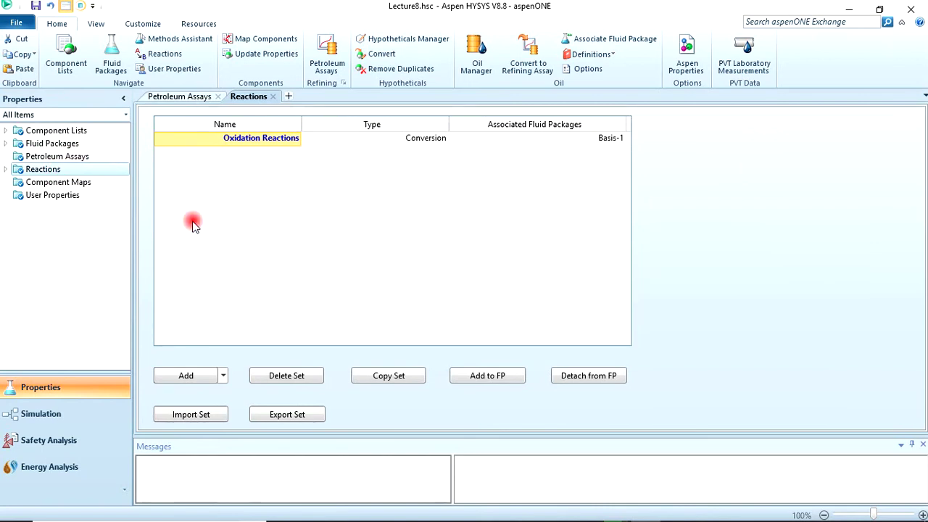
pyautogui.click(186, 375)
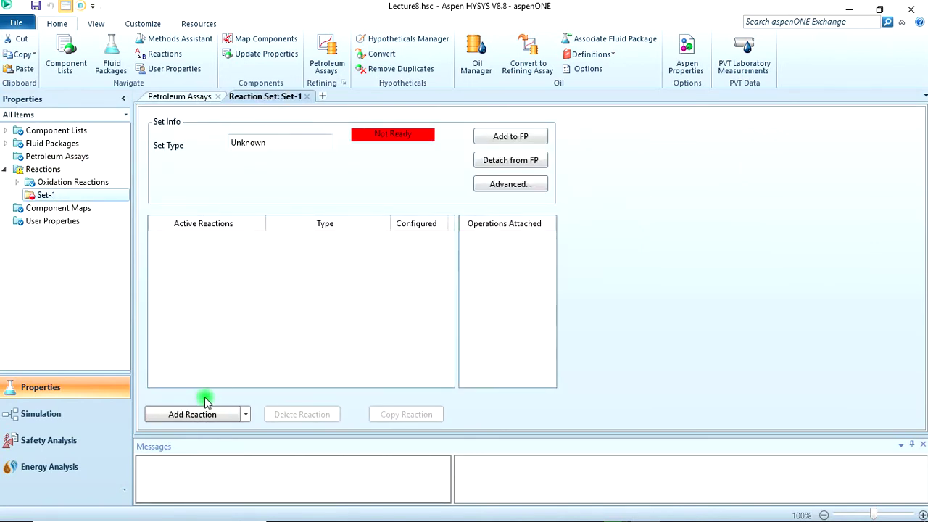
pyautogui.click(196, 418)
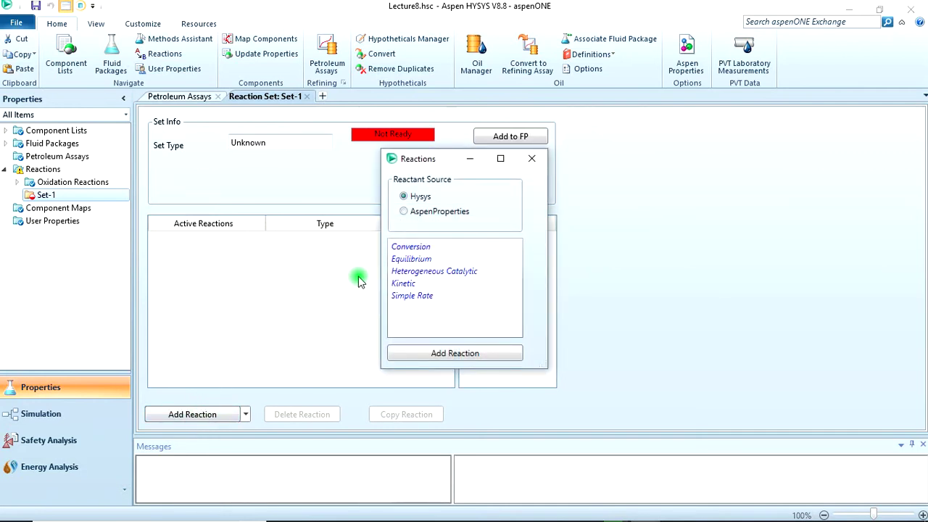
pyautogui.click(397, 259)
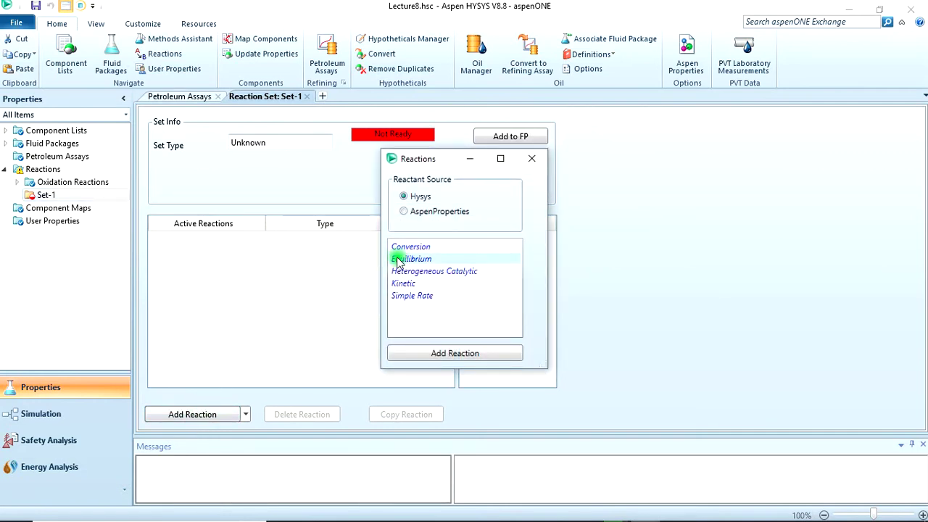
pyautogui.click(445, 353)
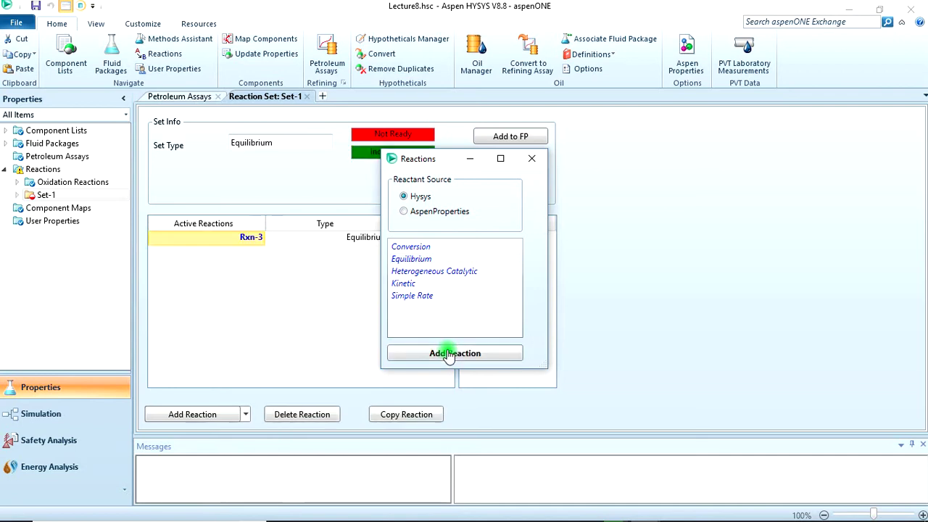
pyautogui.click(532, 159)
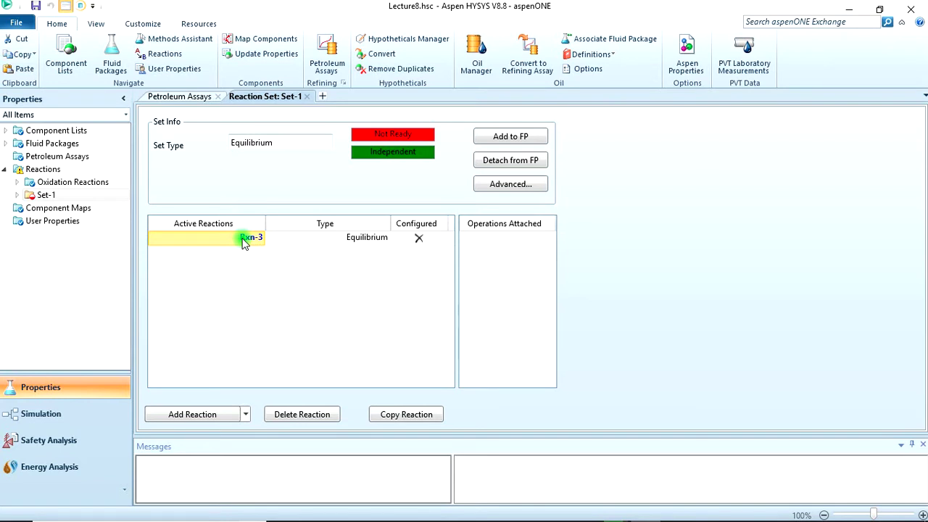
# Rename the new equilibrium reaction as WGS rxn
pyautogui.write('W')
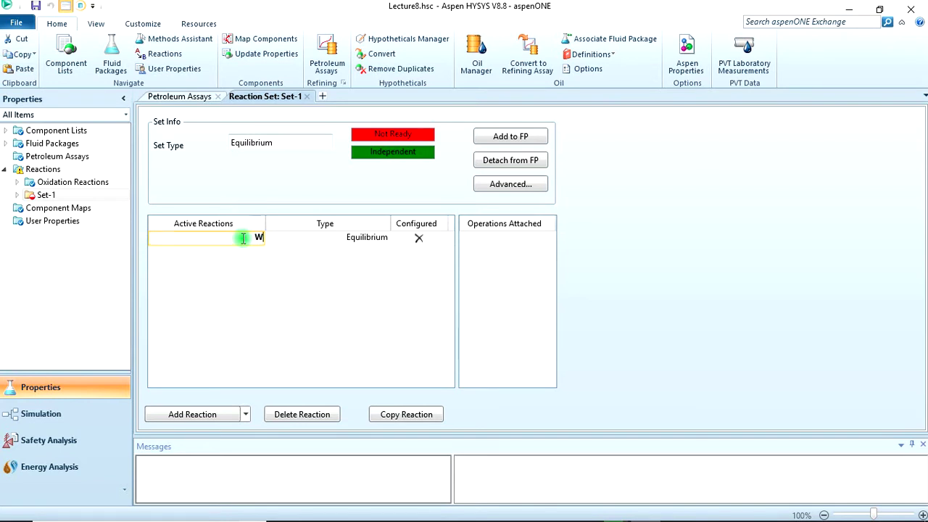
pyautogui.write('GS rxn')
pyautogui.click(243, 239)
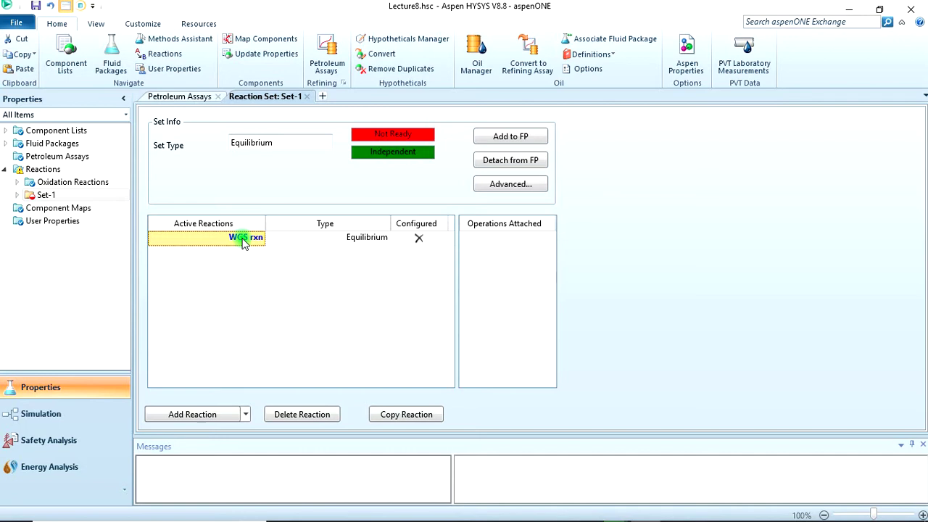
# Open the definition of the WGS rxn reaction from the active reactions
pyautogui.click(245, 239)
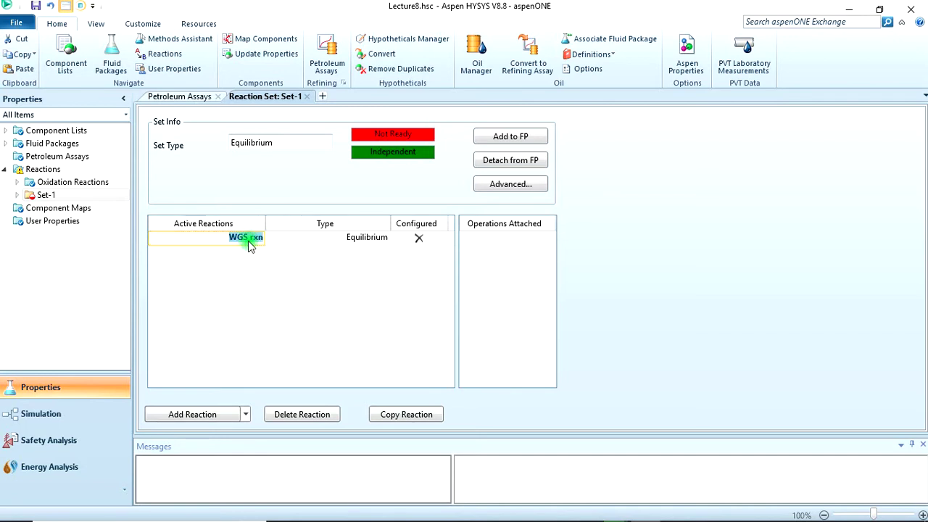
pyautogui.click(308, 241)
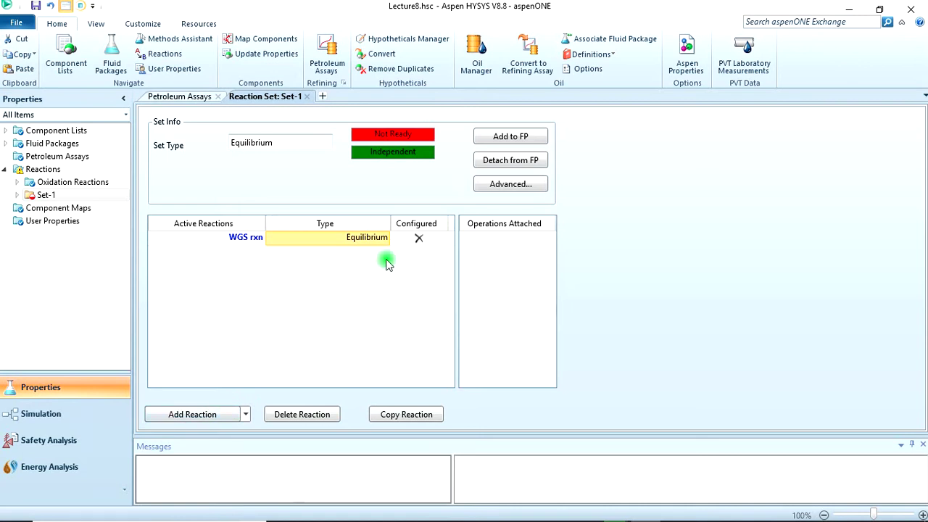
pyautogui.click(419, 241)
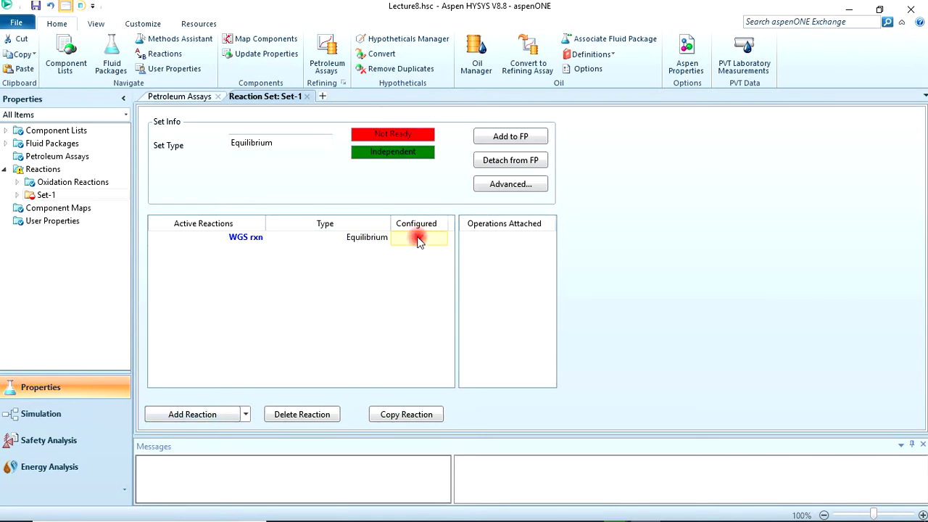
pyautogui.click(255, 237)
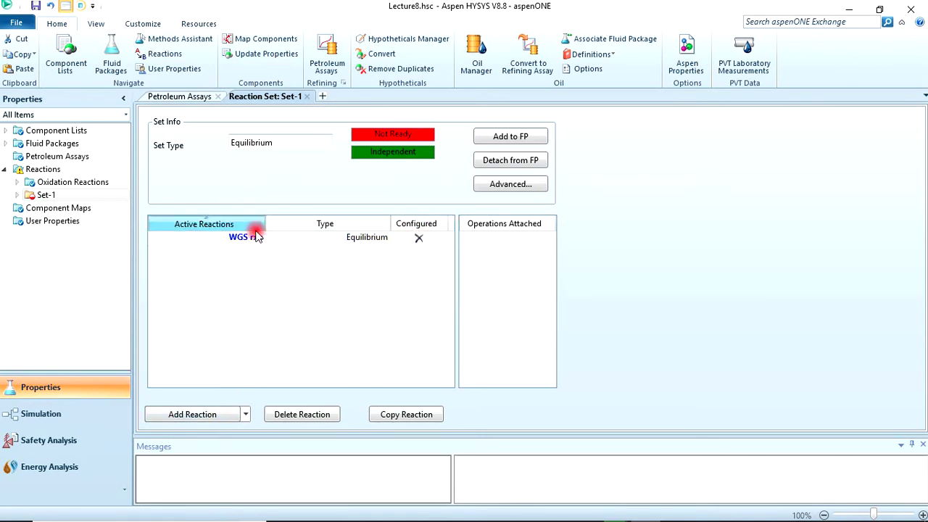
pyautogui.click(248, 237)
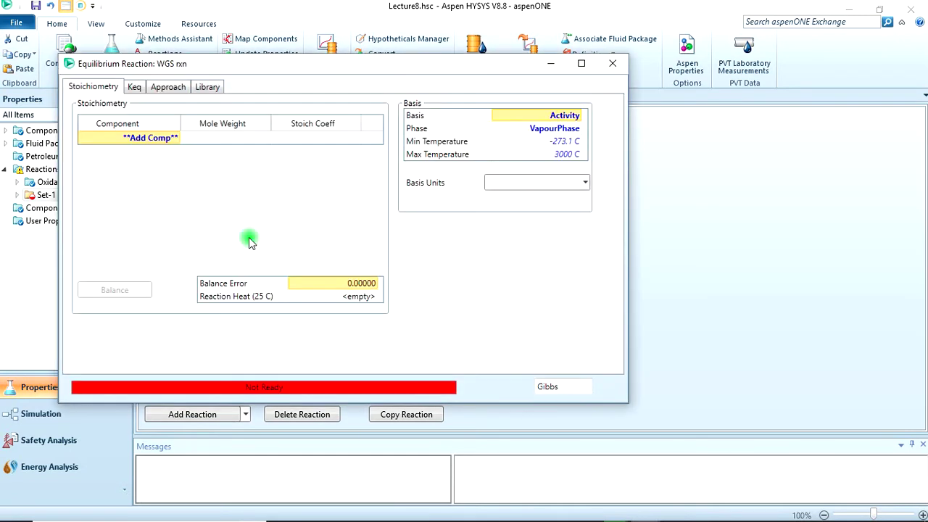
# Add CO, H2O, CO2 and Hydrogen as the components of the WGS rxn stoichiometry
pyautogui.click(173, 137)
pyautogui.click(176, 138)
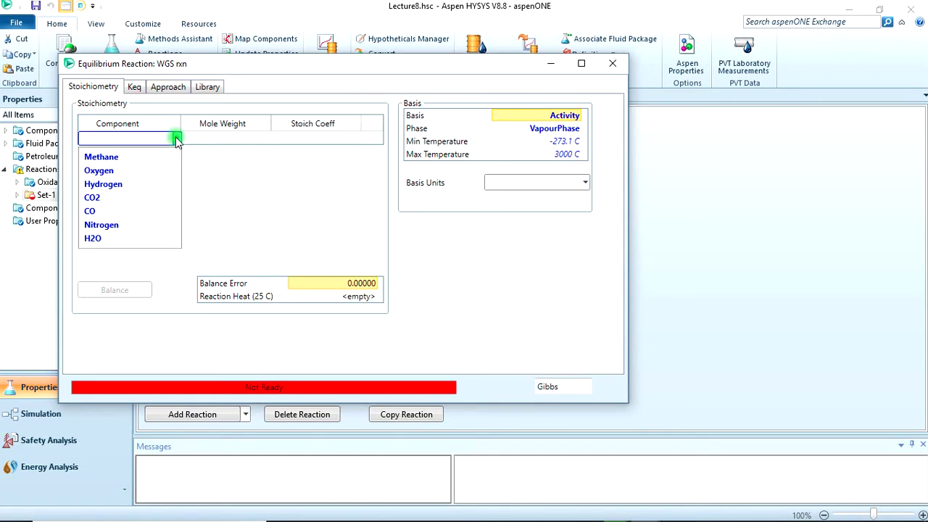
pyautogui.click(133, 210)
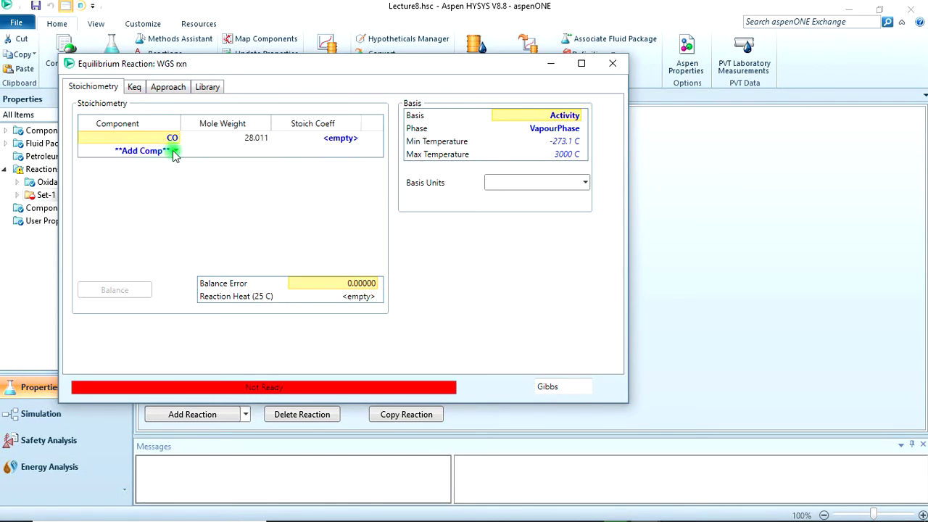
pyautogui.click(174, 152)
pyautogui.click(176, 151)
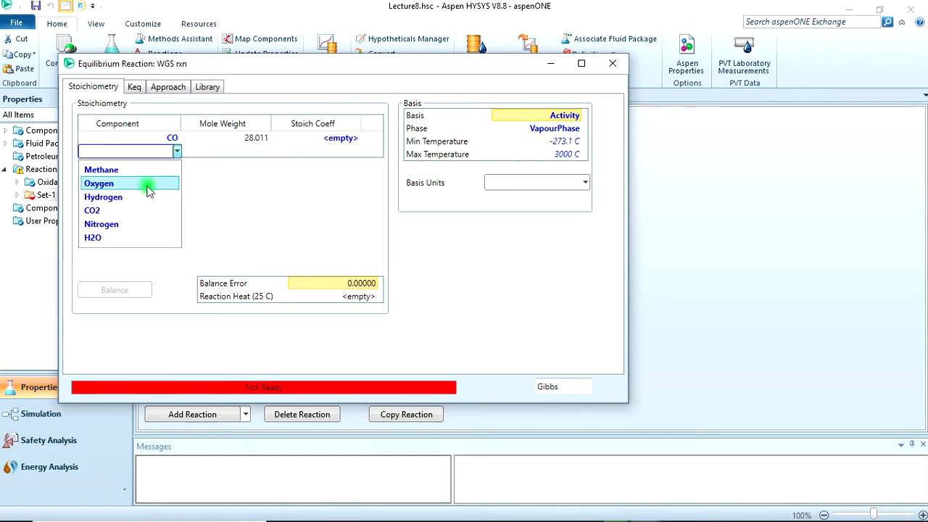
pyautogui.click(124, 239)
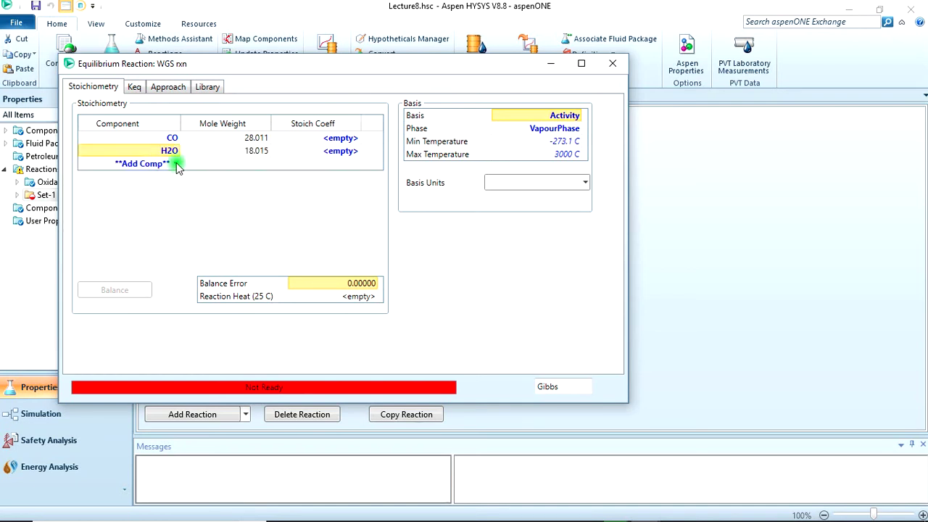
pyautogui.click(177, 166)
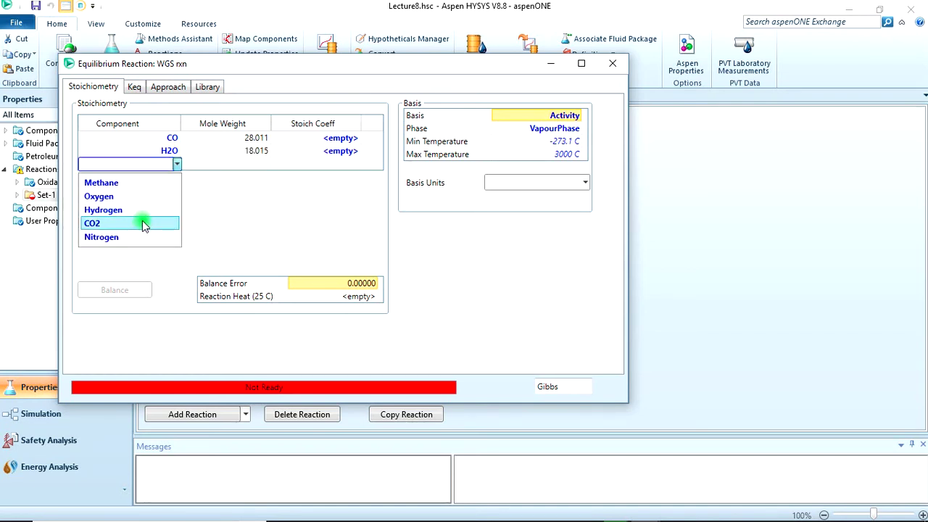
pyautogui.click(143, 225)
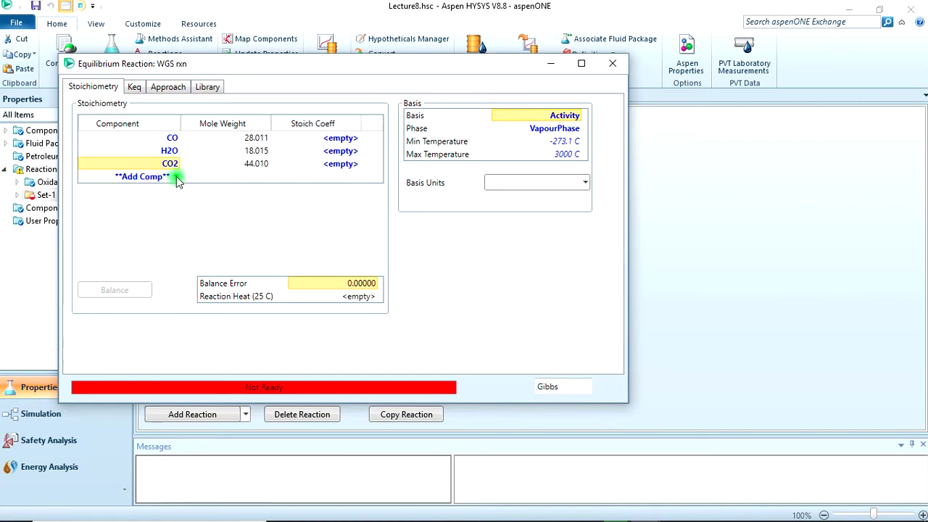
pyautogui.click(178, 178)
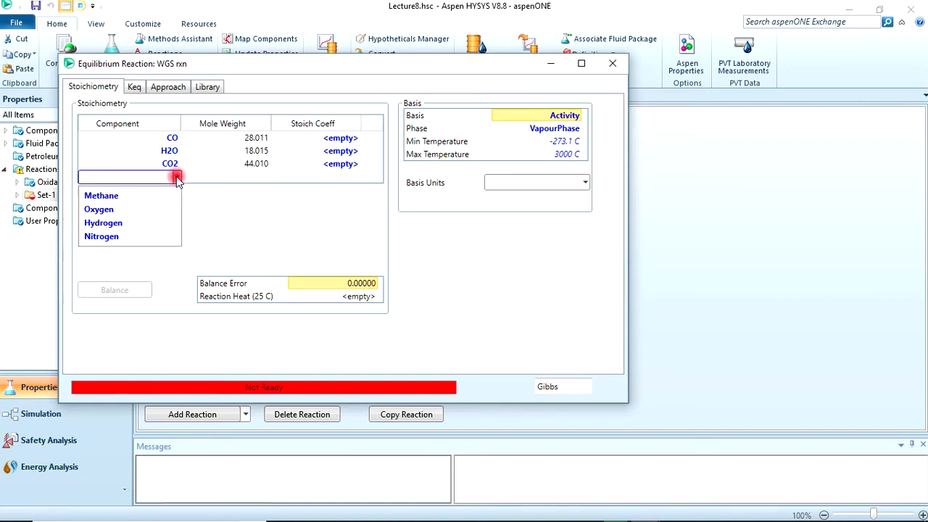
pyautogui.click(160, 224)
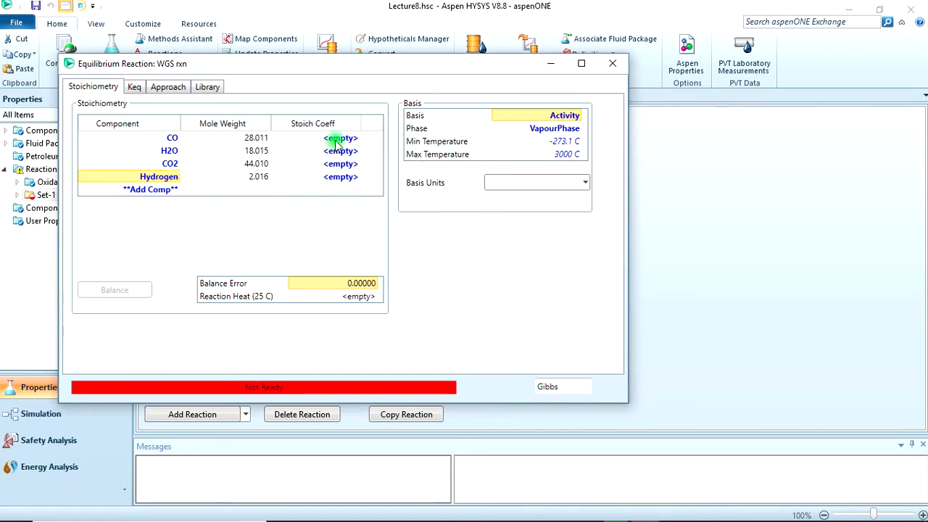
# Set the WGS rxn stoichiometric coefficients to -1 for CO and H2O and 1 for CO2 and Hydrogen, closing the reaction definition
pyautogui.click(335, 139)
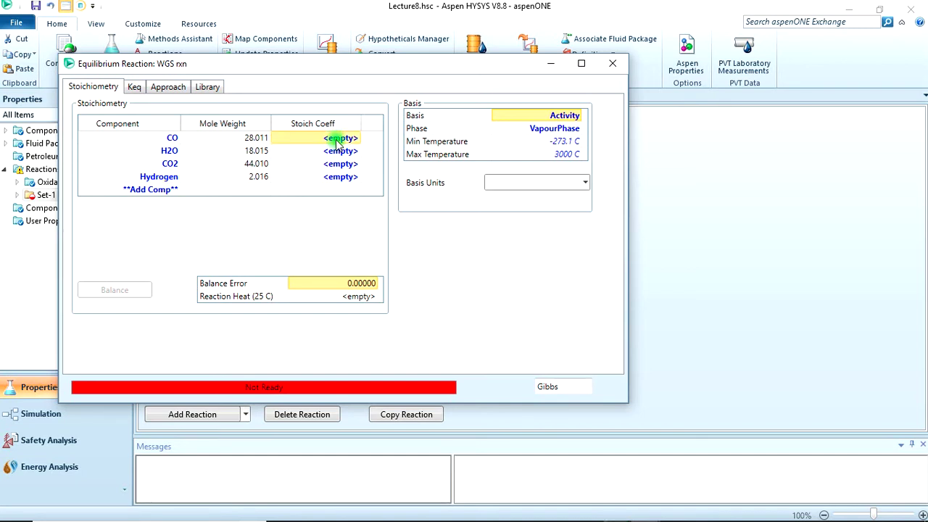
pyautogui.write('1')
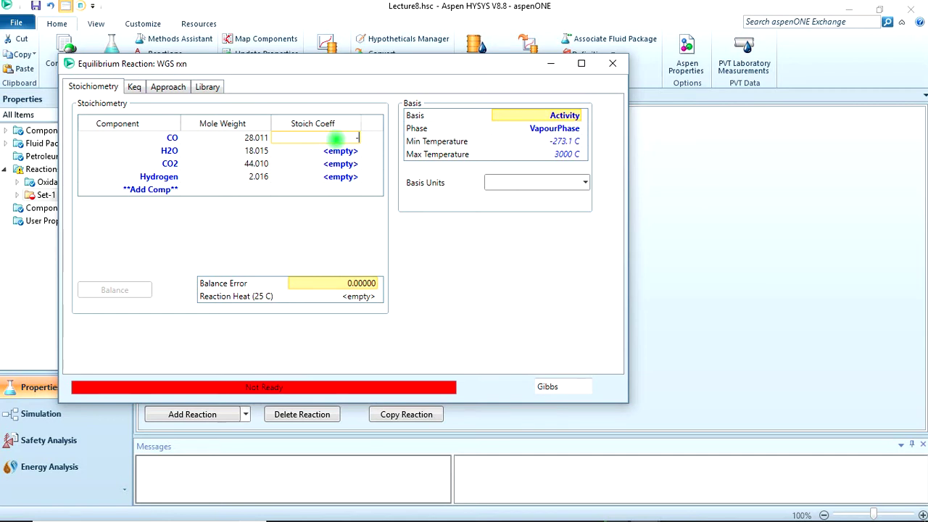
pyautogui.press('Return')
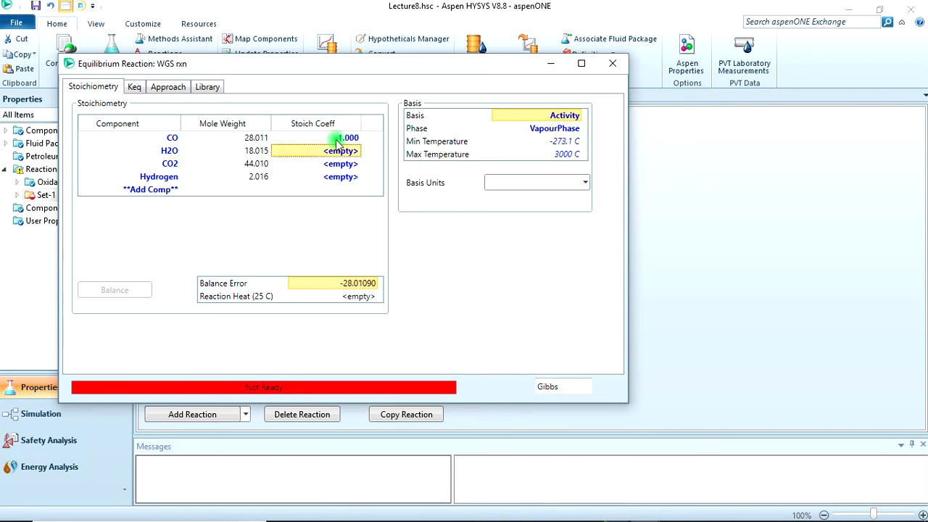
pyautogui.write('-1')
pyautogui.press('Return')
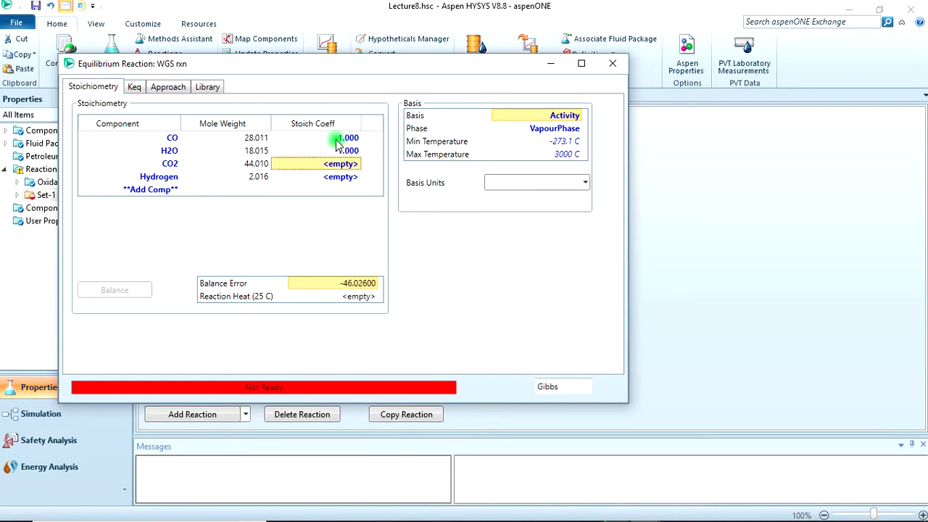
pyautogui.write('1')
pyautogui.press('Return')
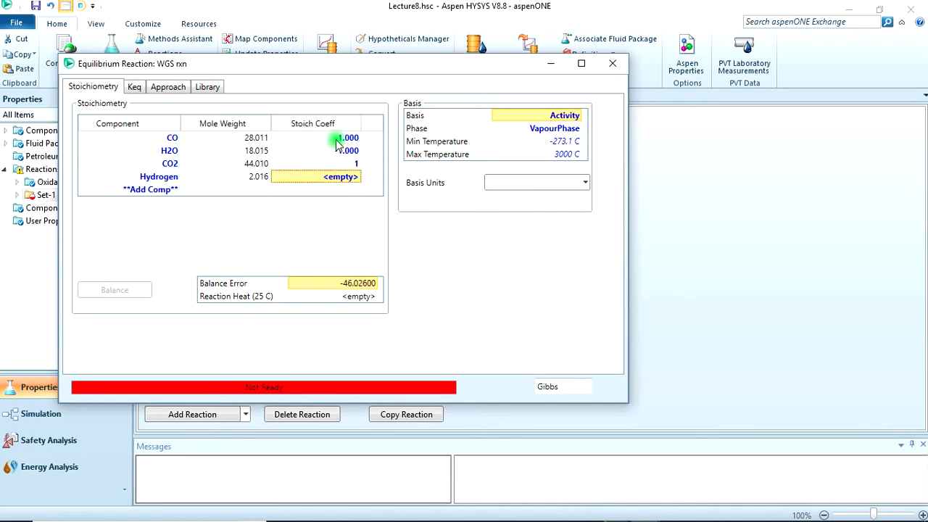
pyautogui.write('1')
pyautogui.press('Return')
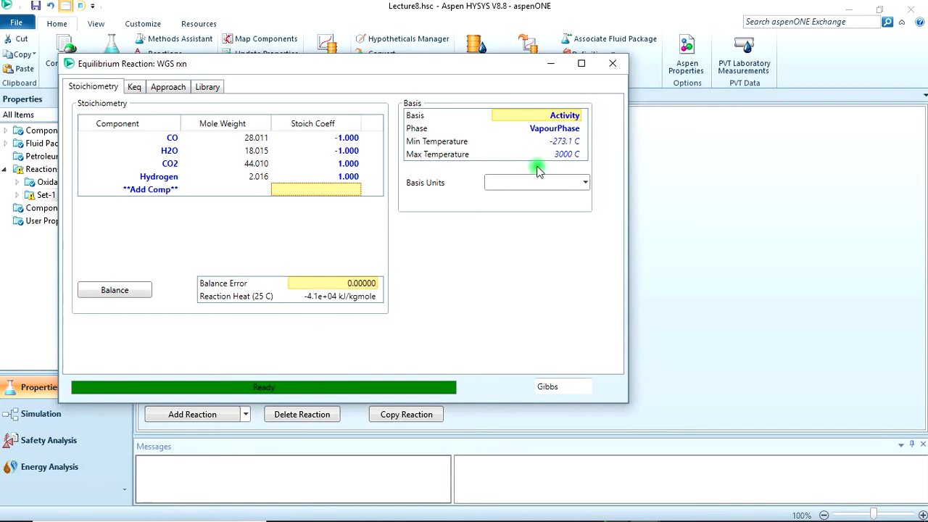
pyautogui.click(607, 64)
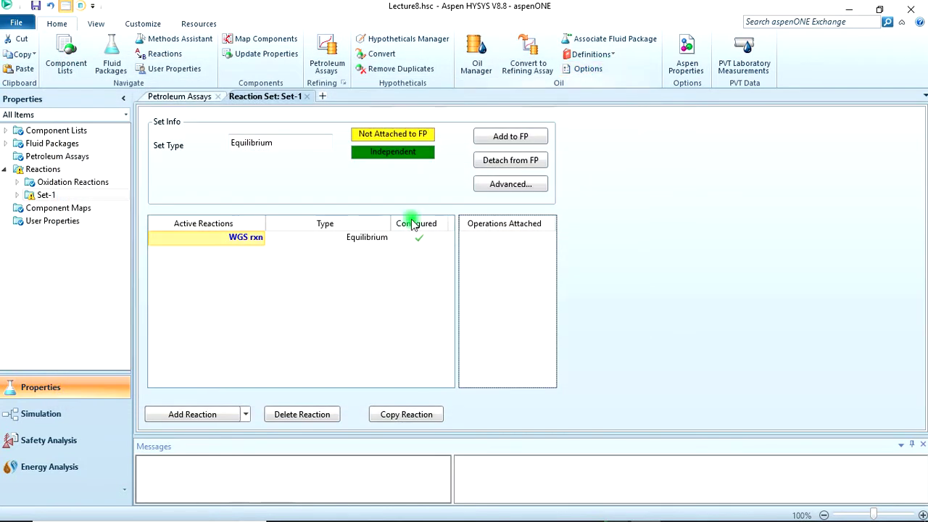
# Attach Set-1 to the Basis-1 fluid package and rename the reaction set as Equilibrium Reaction
pyautogui.click(500, 138)
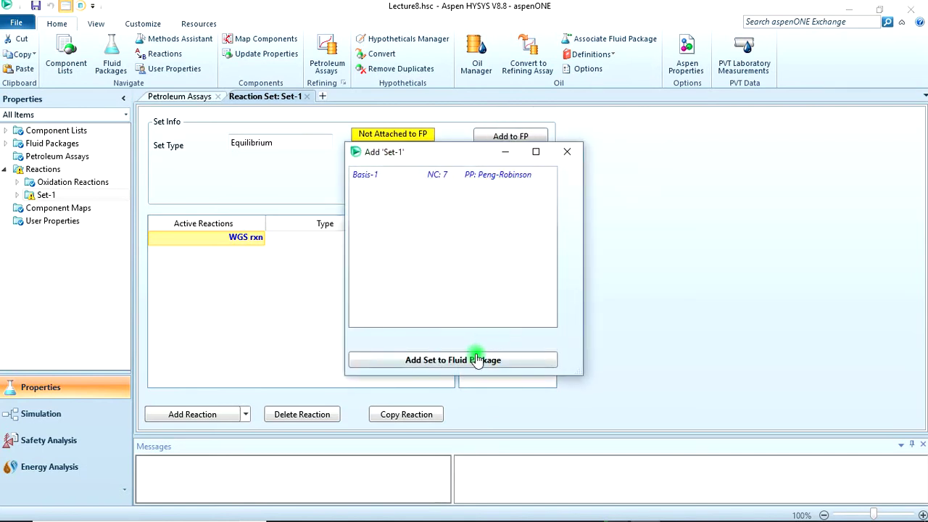
pyautogui.click(476, 361)
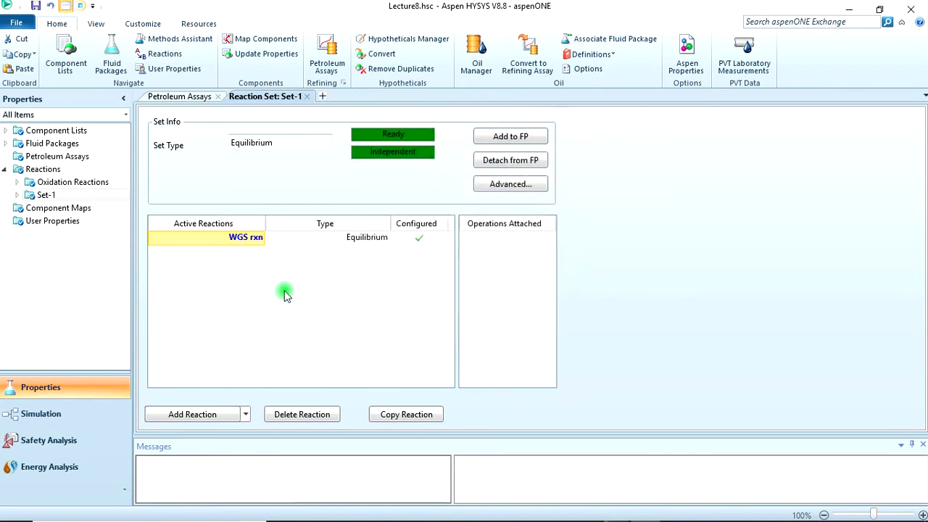
pyautogui.click(37, 173)
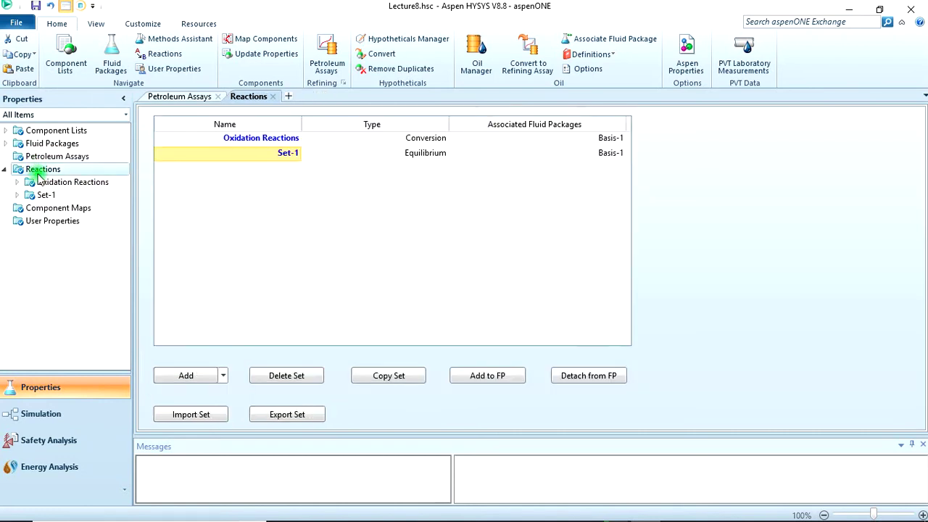
pyautogui.click(235, 154)
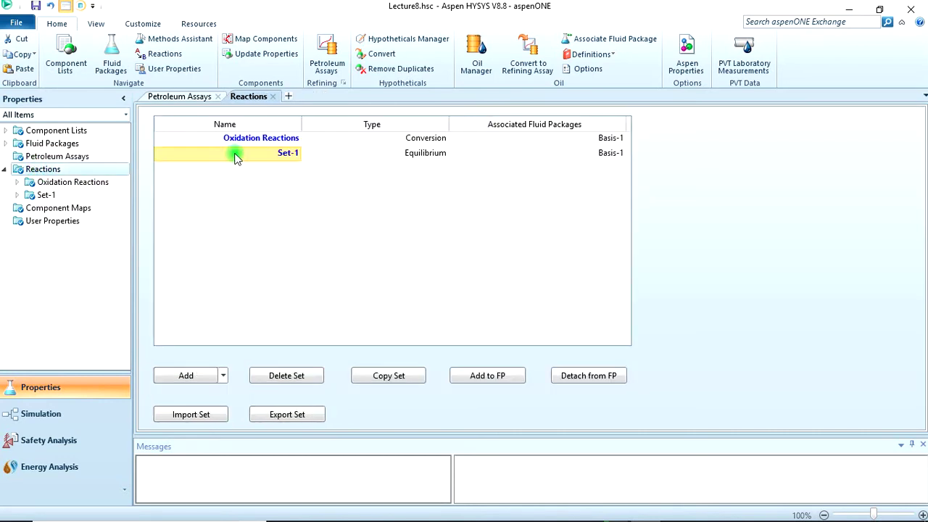
pyautogui.write('E')
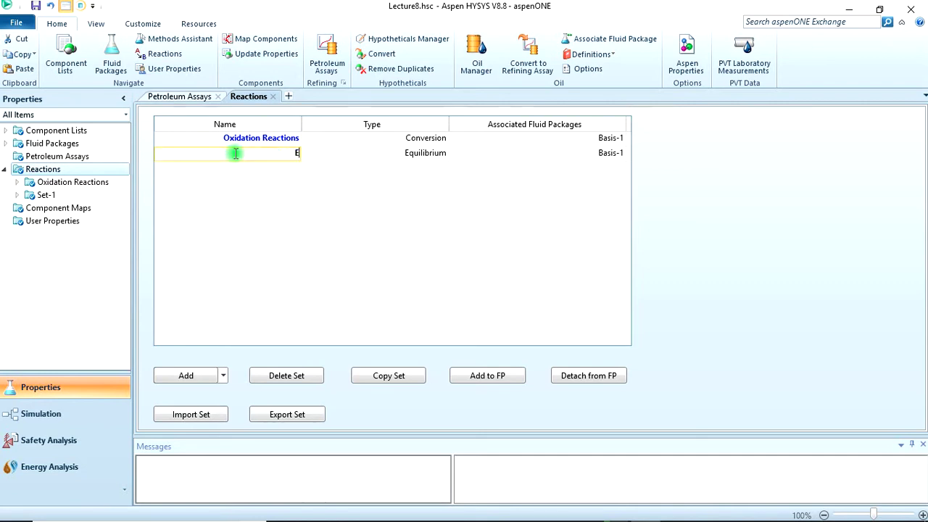
pyautogui.write('quilibrium Reaction')
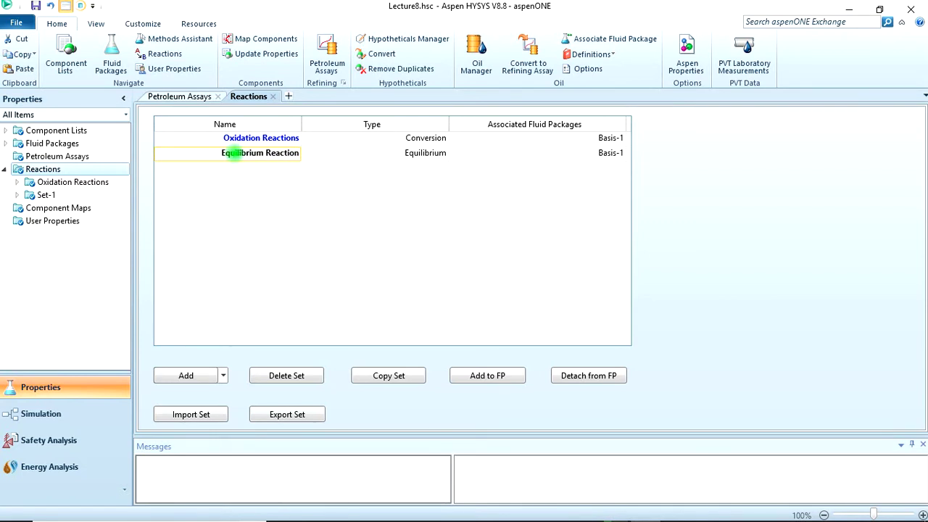
pyautogui.press('Return')
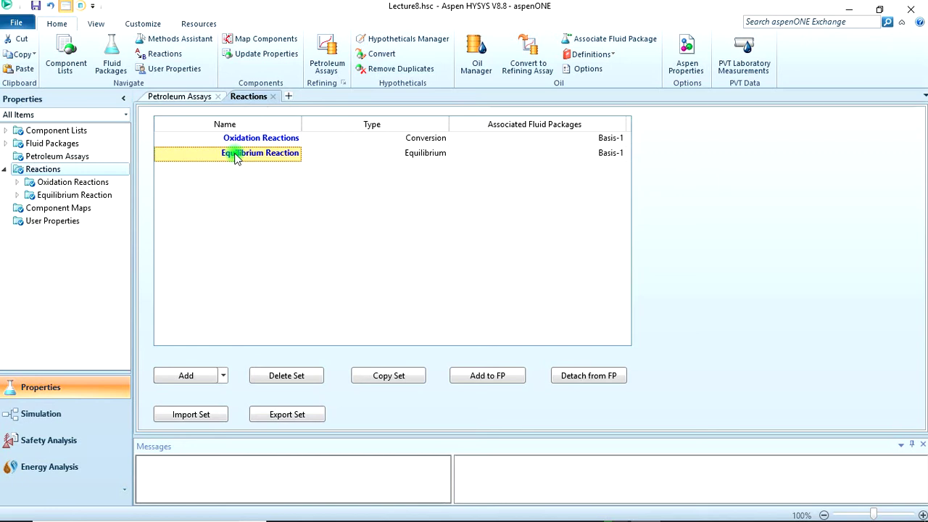
# Enter the simulation environment in holding mode and set the solver to active
pyautogui.click(54, 417)
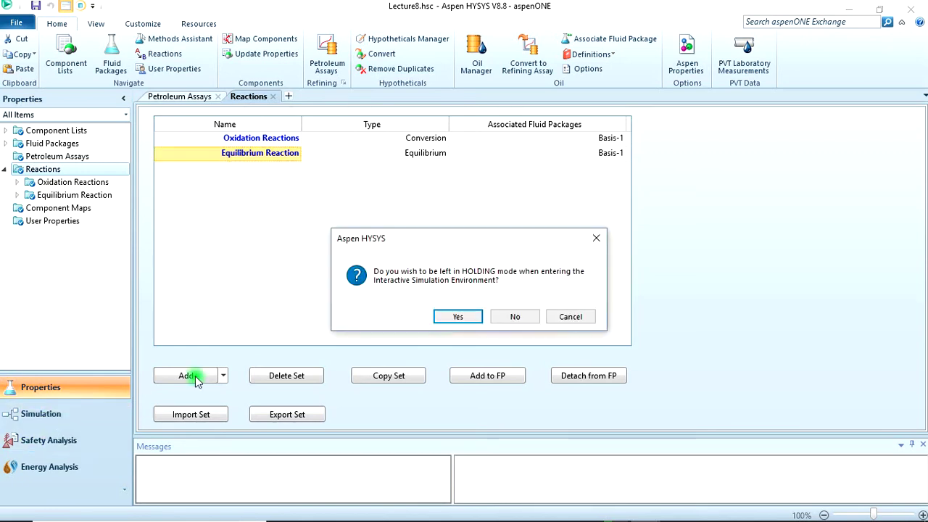
pyautogui.click(458, 315)
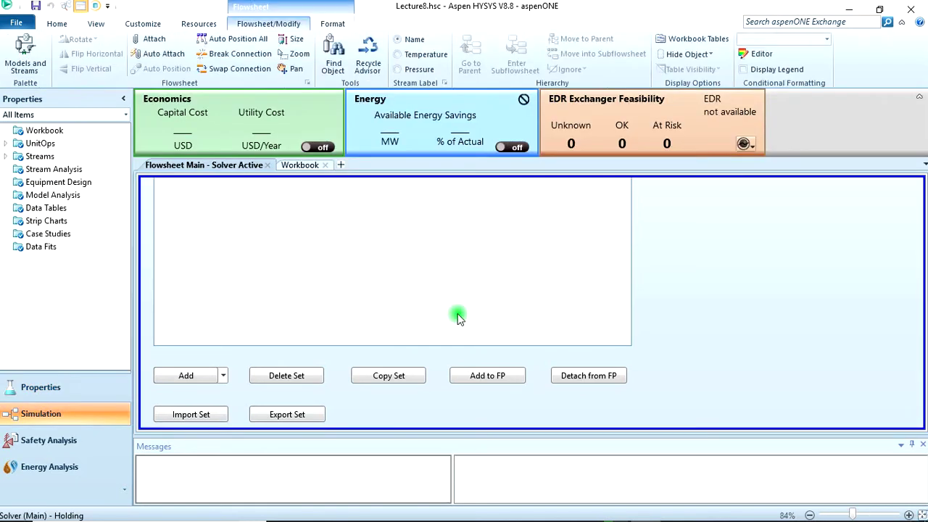
pyautogui.click(271, 41)
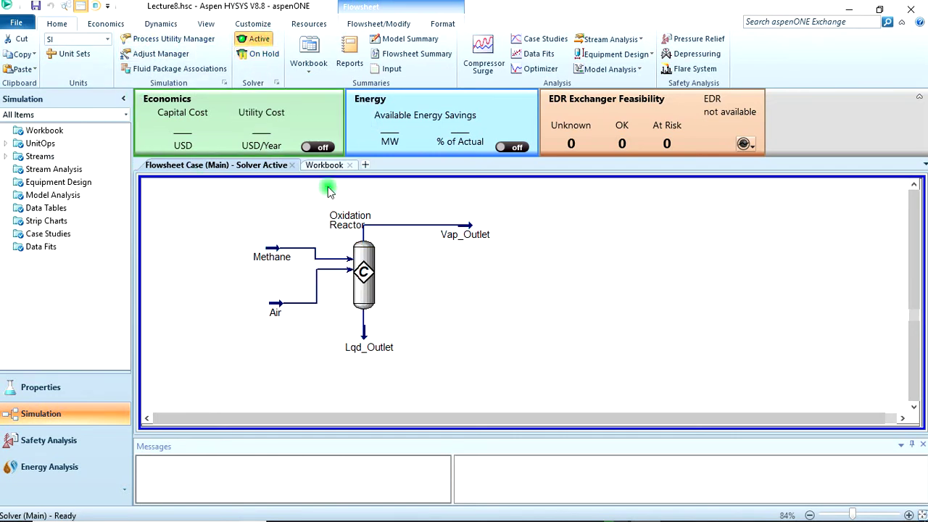
# Add a material stream to the flowsheet below Vap_Outlet and name it Water
pyautogui.click(370, 25)
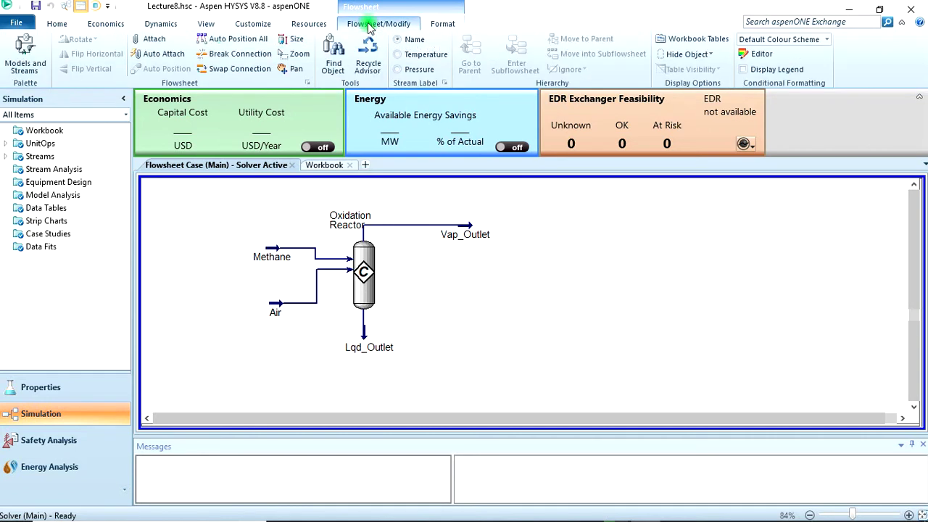
pyautogui.click(31, 46)
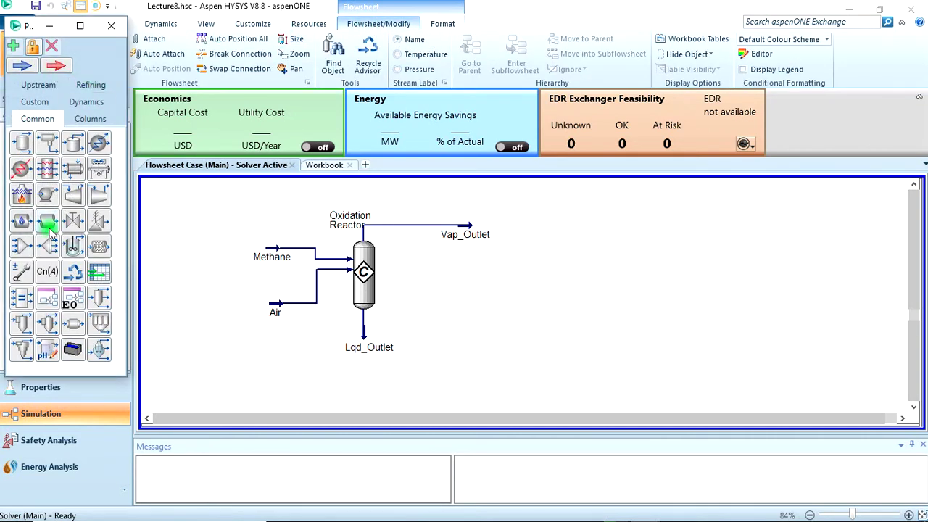
pyautogui.click(21, 66)
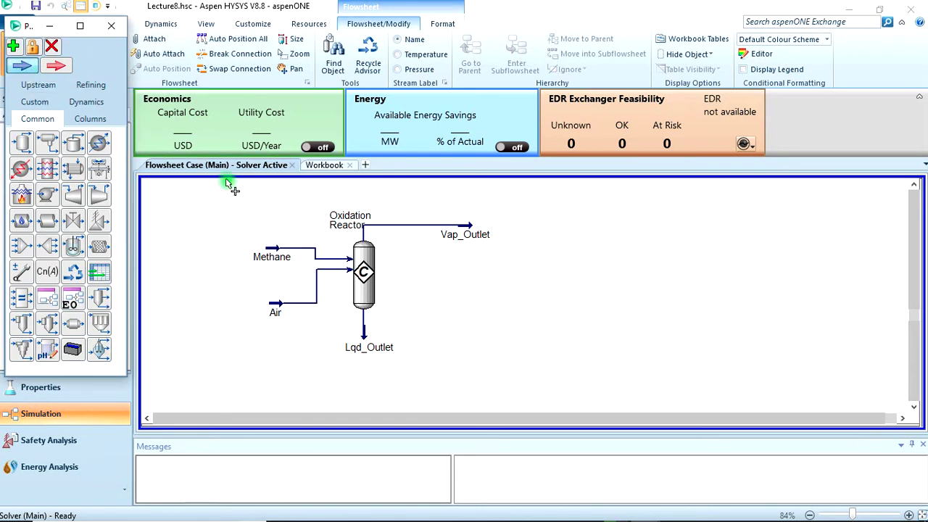
pyautogui.click(451, 282)
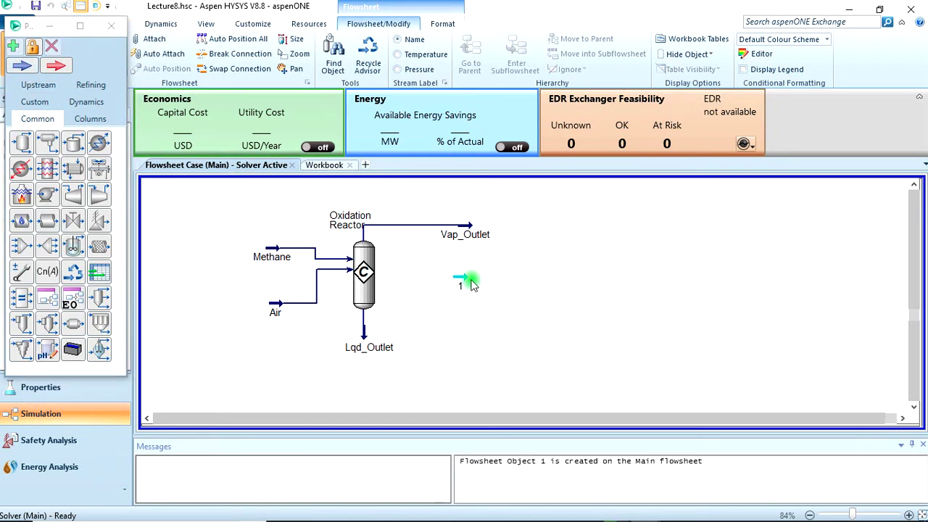
pyautogui.doubleClick(460, 284)
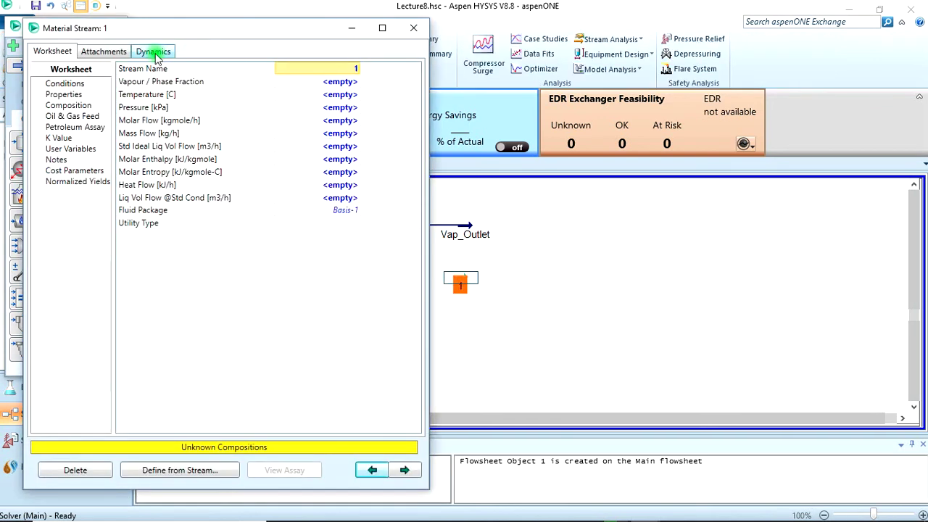
pyautogui.write('W')
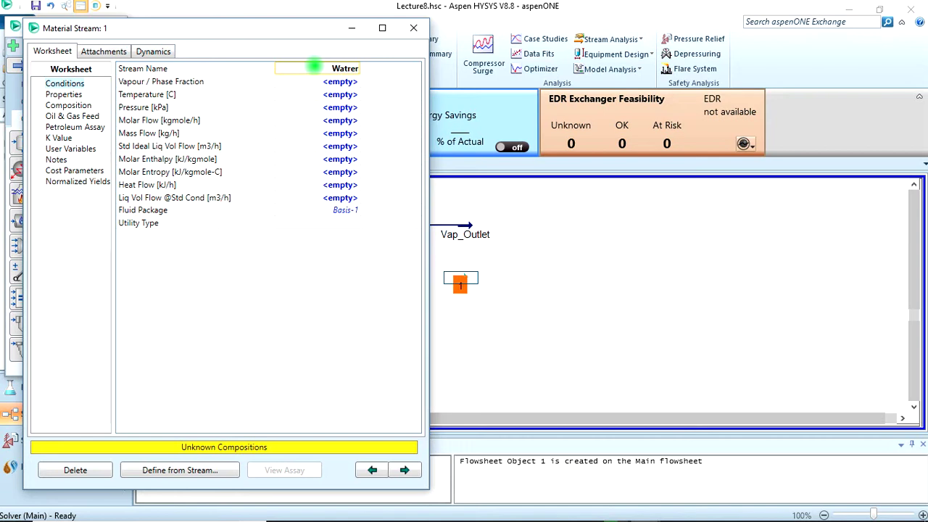
pyautogui.write('ater')
pyautogui.press('Return')
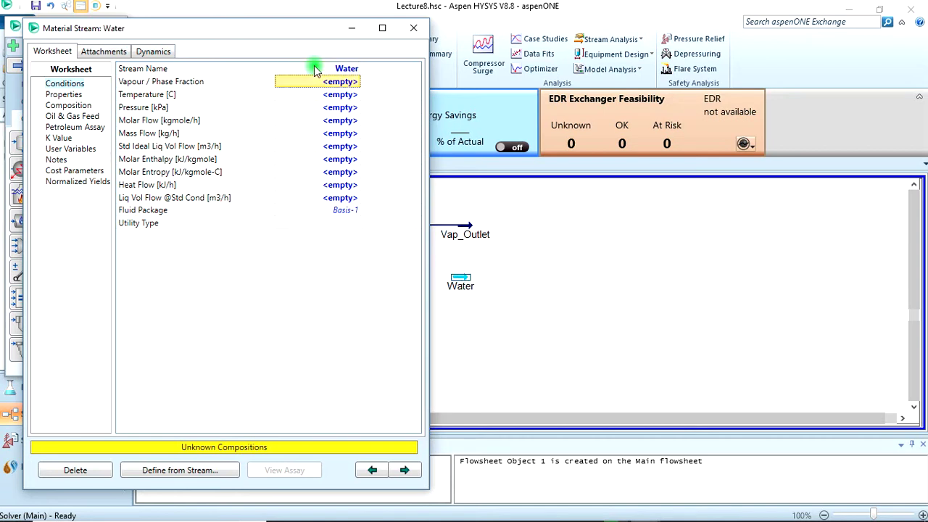
# Set the Water stream's temperature to 100 C and its pressure to 2 bar
pyautogui.click(341, 97)
pyautogui.press('Return')
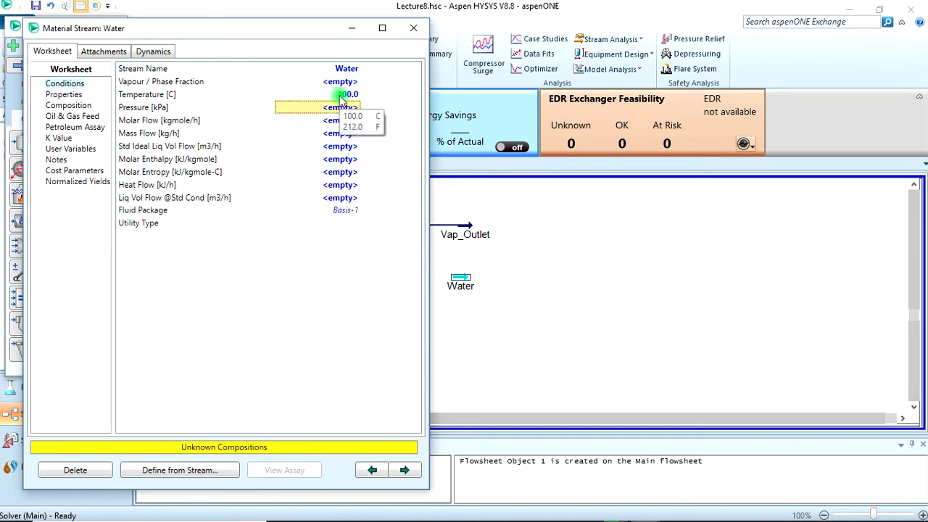
pyautogui.click(340, 101)
pyautogui.write('2')
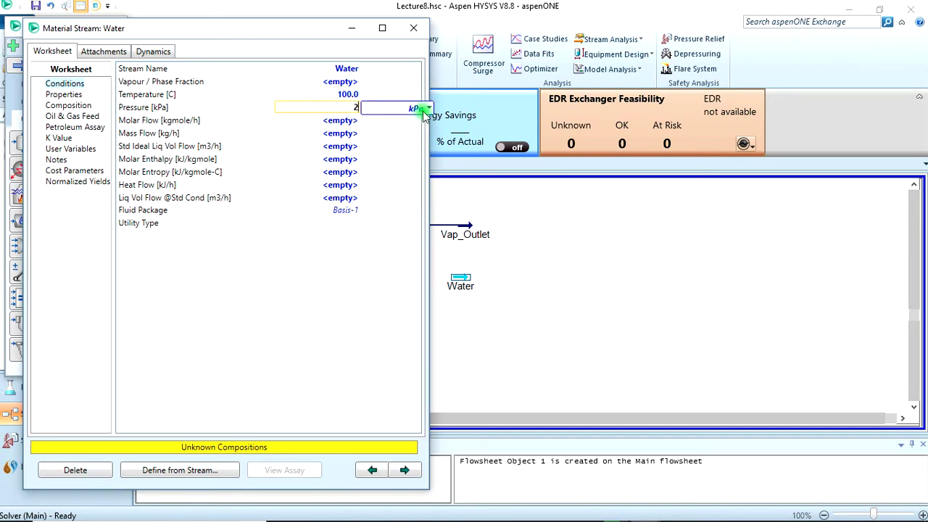
pyautogui.click(428, 107)
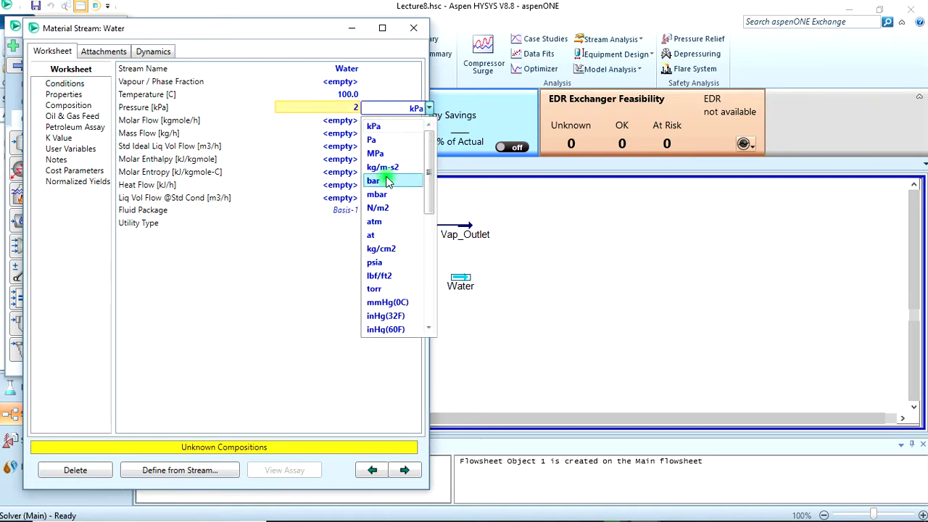
pyautogui.scroll(-3, 390, 268)
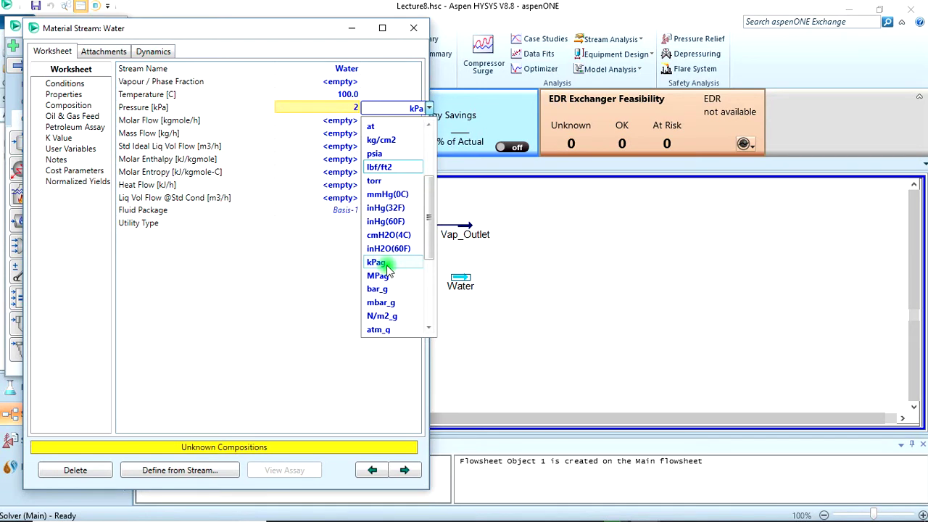
pyautogui.scroll(-2, 389, 269)
pyautogui.scroll(-2, 389, 271)
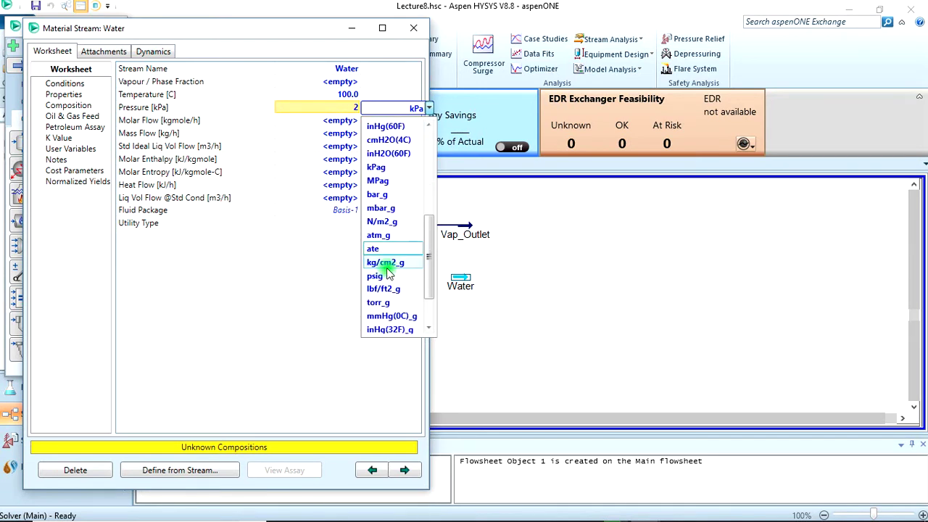
pyautogui.scroll(5, 389, 270)
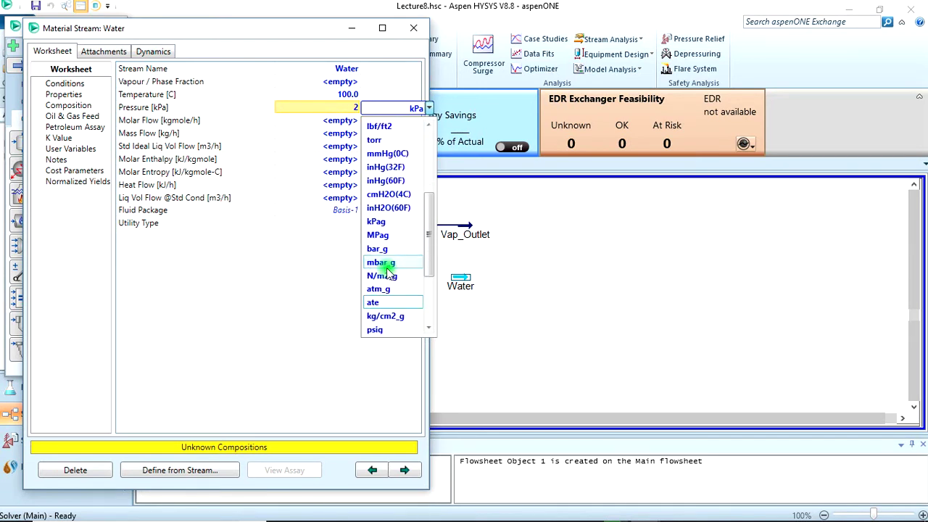
pyautogui.scroll(2, 389, 269)
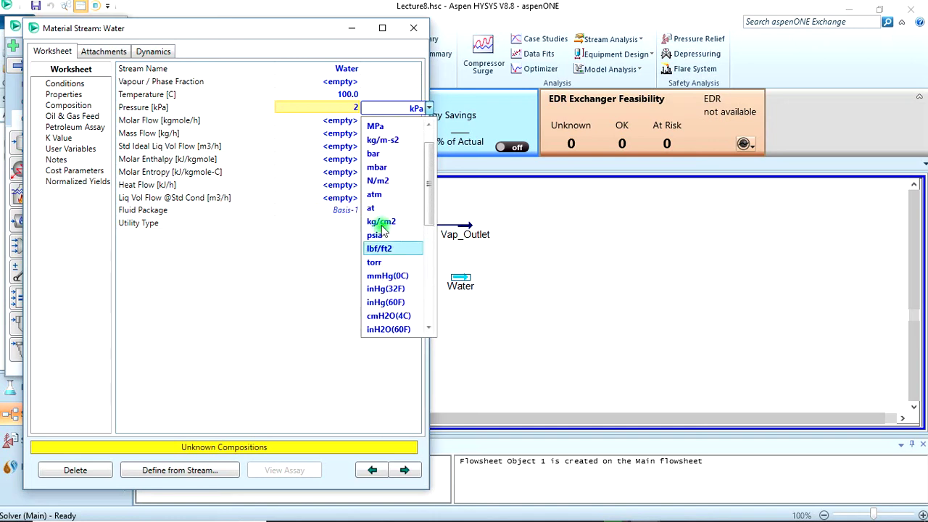
pyautogui.click(382, 155)
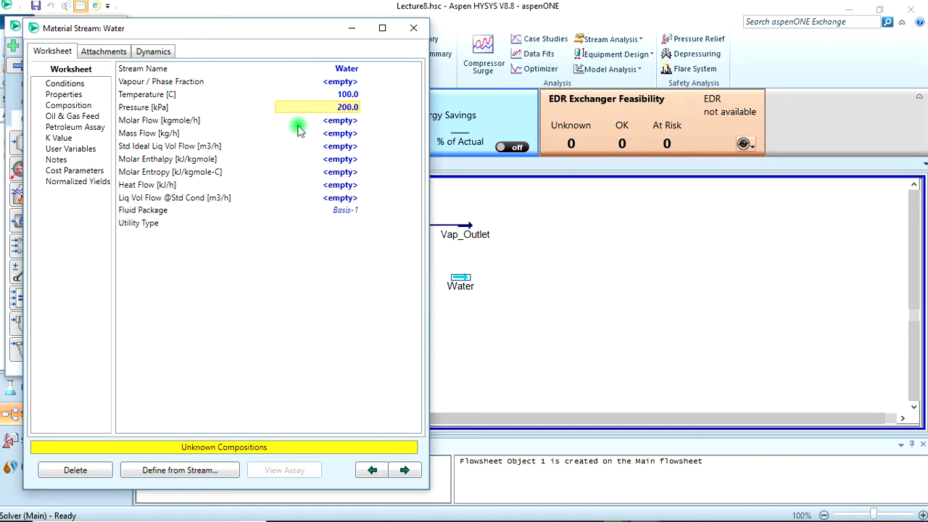
# Set the Water stream's molar flow to 100 kgmole/h
pyautogui.click(314, 124)
pyautogui.write('1')
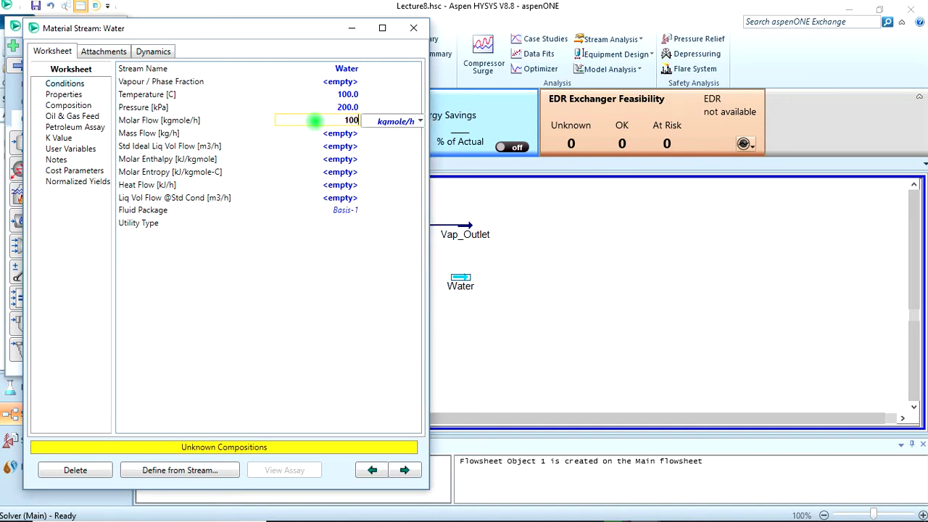
pyautogui.write('00')
pyautogui.press('Return')
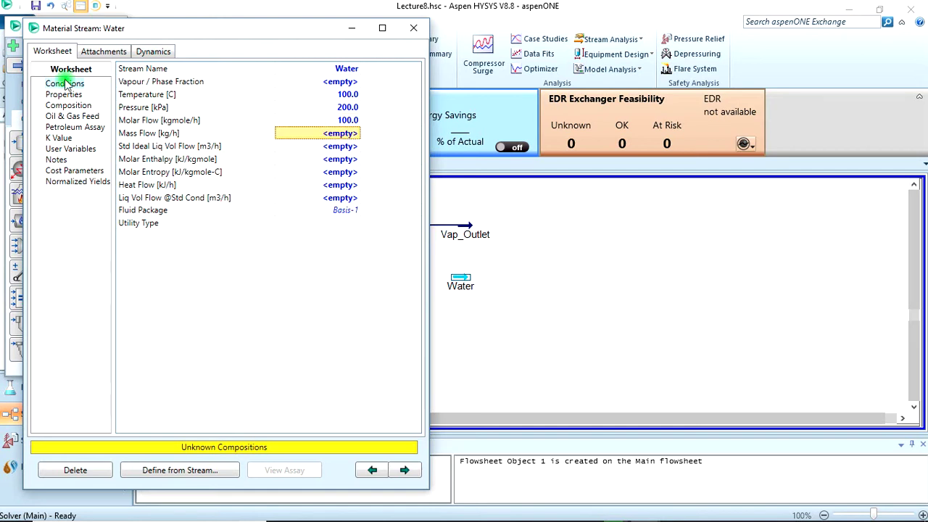
# Define the Water stream's composition with an H2O mole fraction of 1, check its conditions and close the stream
pyautogui.click(69, 106)
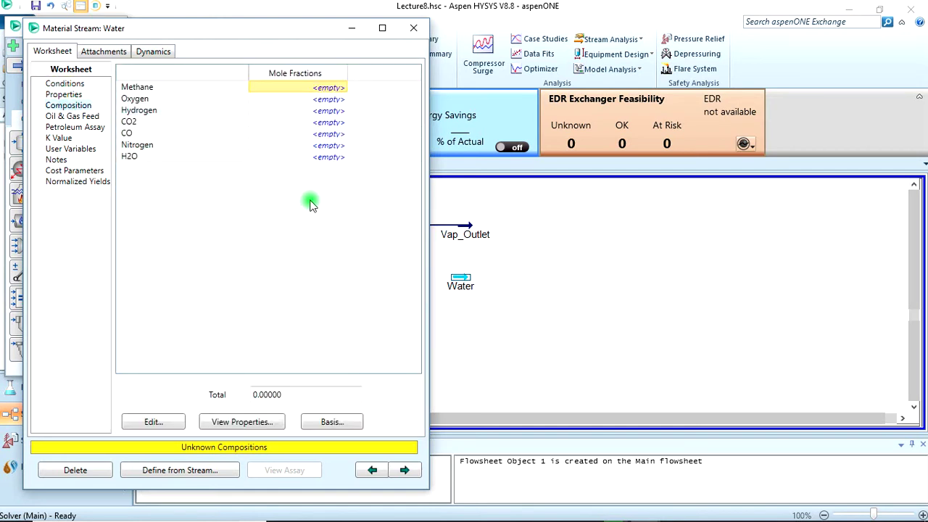
pyautogui.click(321, 149)
pyautogui.click(322, 158)
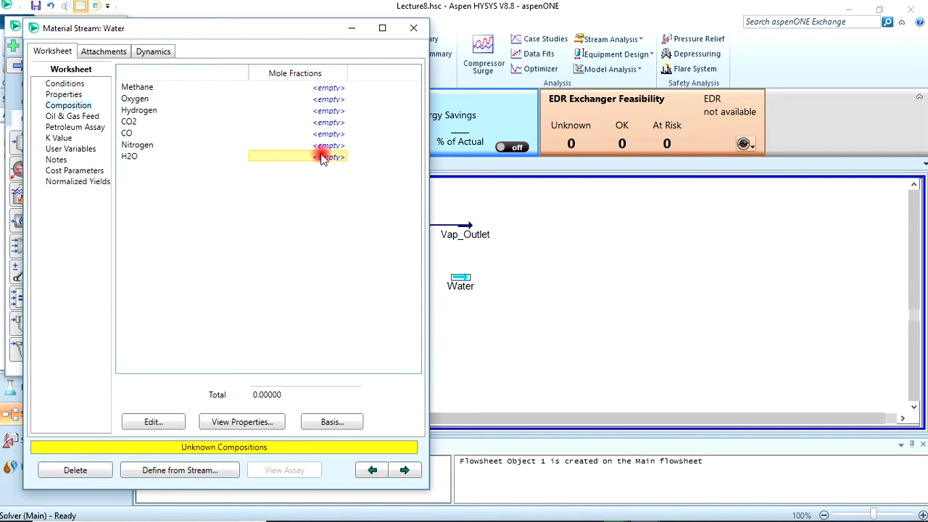
pyautogui.write('1')
pyautogui.press('Return')
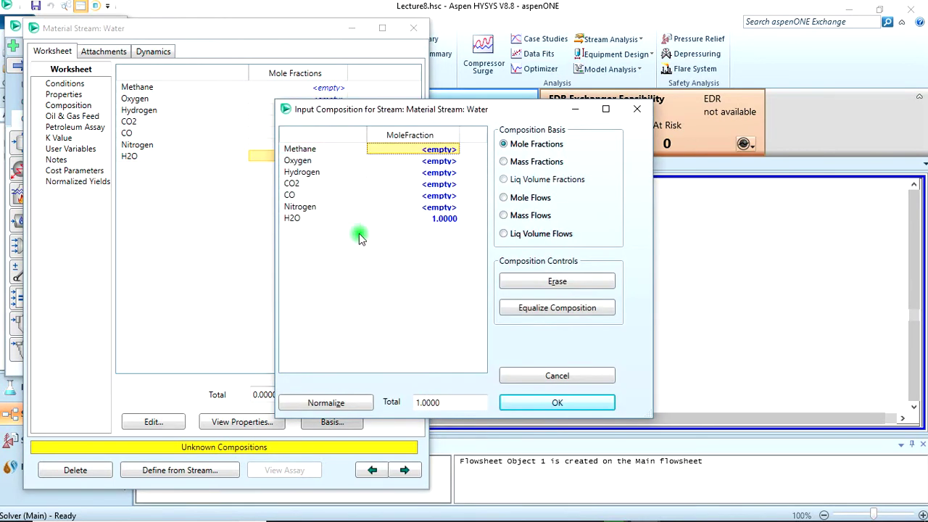
pyautogui.click(556, 402)
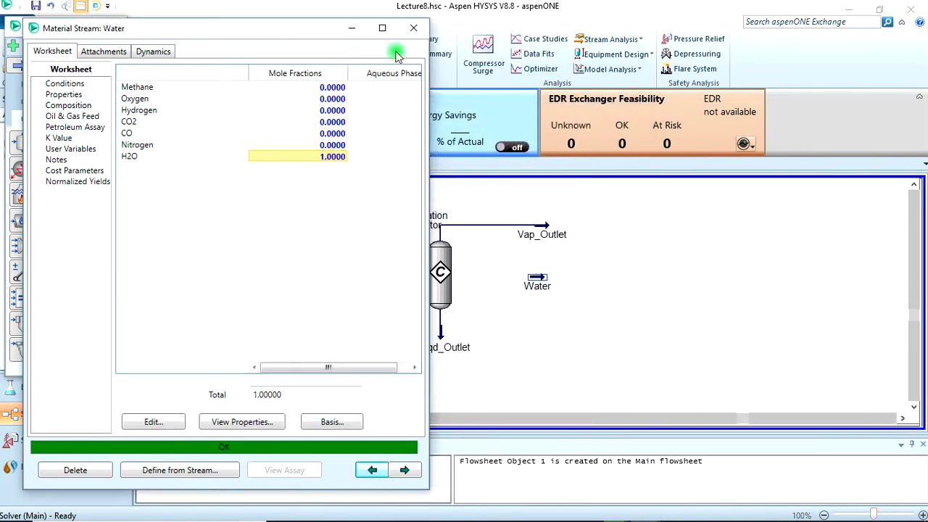
pyautogui.click(65, 84)
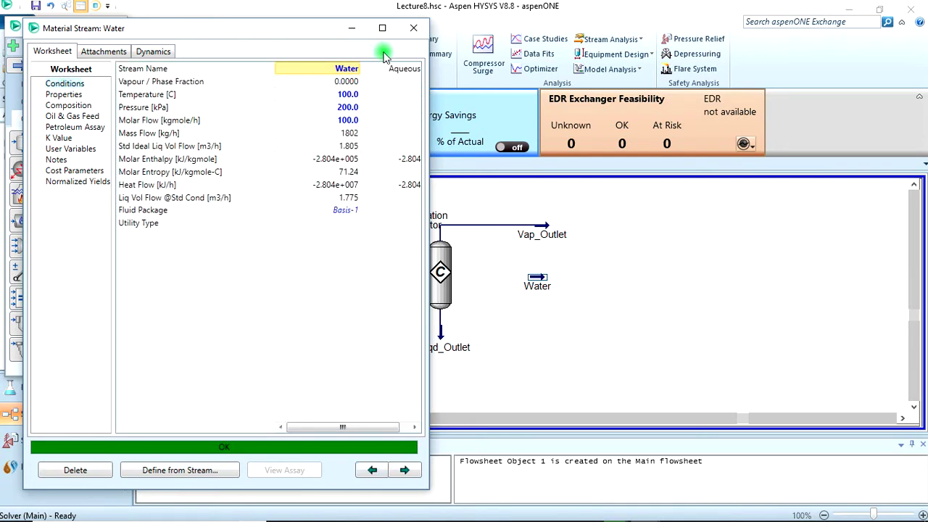
pyautogui.click(413, 27)
pyautogui.click(645, 244)
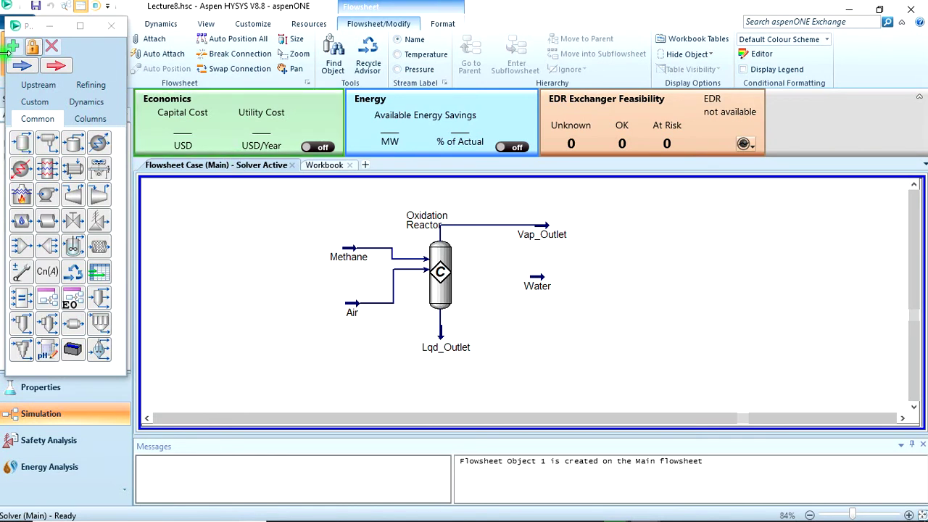
# Add an equilibrium reactor to the flowsheet, downstream of the Vap_Outlet and Water streams
pyautogui.click(85, 119)
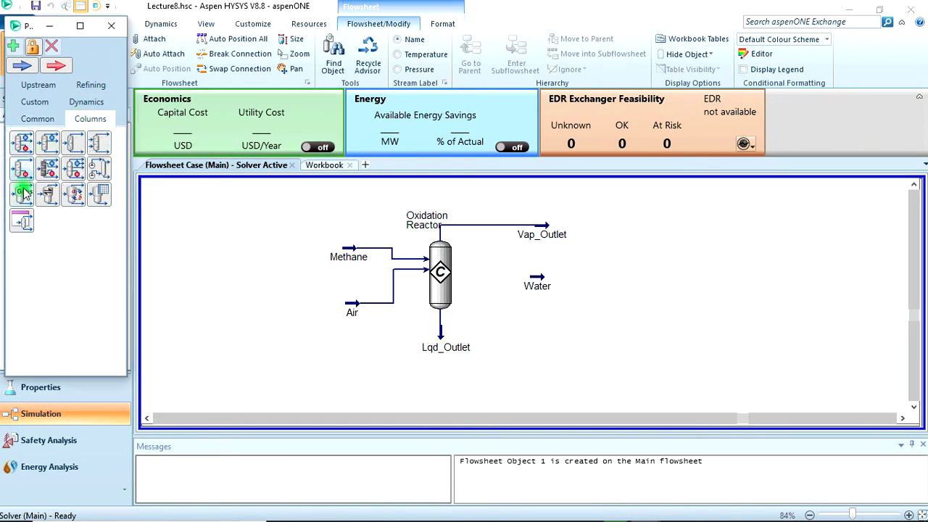
pyautogui.click(46, 197)
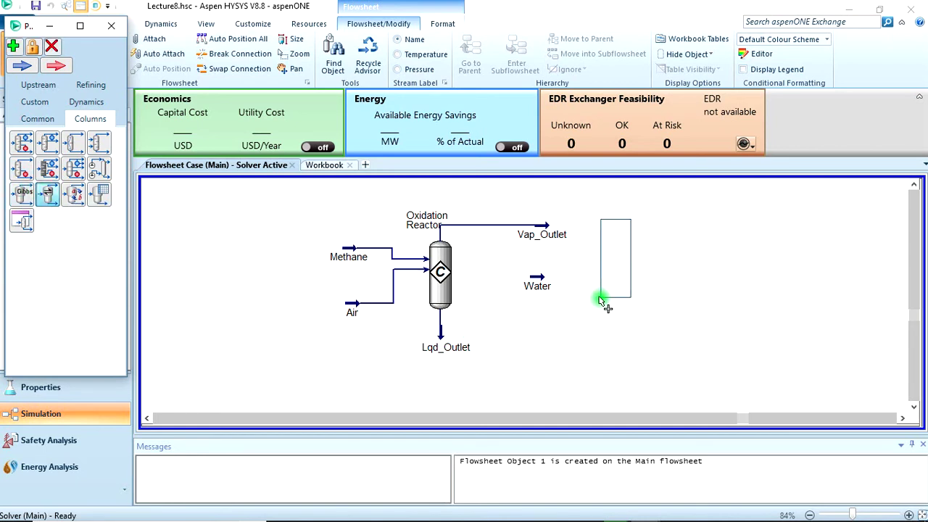
pyautogui.click(606, 300)
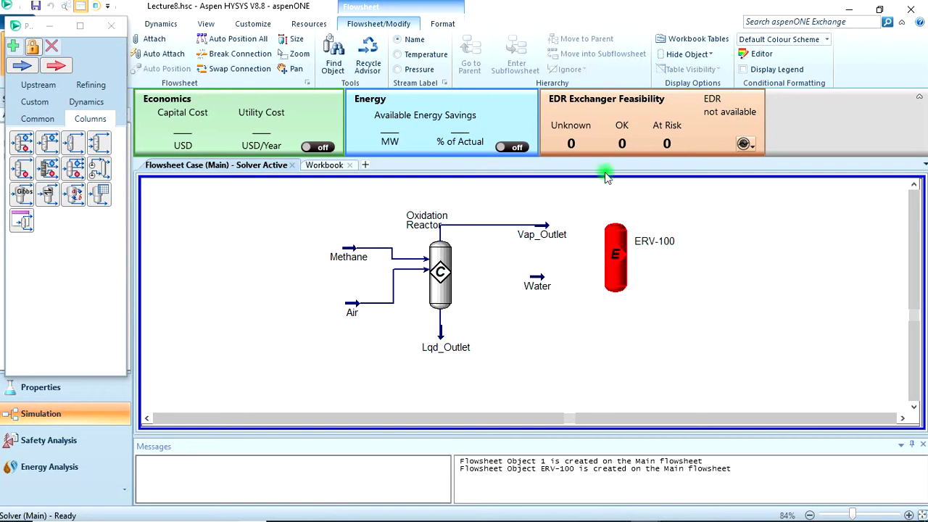
# Connect the Vap_Outlet and Water streams as inlets to the new equilibrium reactor
pyautogui.press('ctrl')
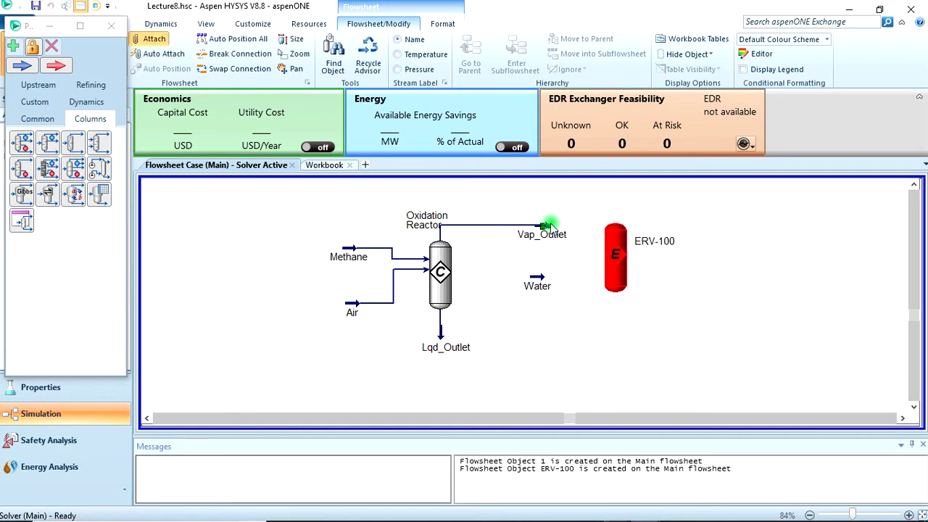
pyautogui.moveTo(551, 230); pyautogui.dragTo(605, 245)
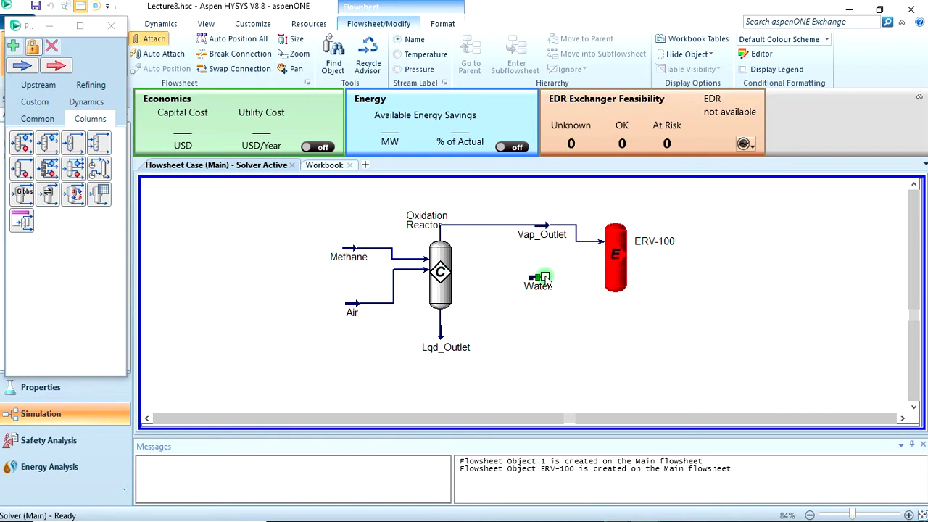
pyautogui.moveTo(545, 278); pyautogui.dragTo(604, 254)
# Open the equilibrium reactor's properties and rename it WGS Reactor
pyautogui.doubleClick(613, 266)
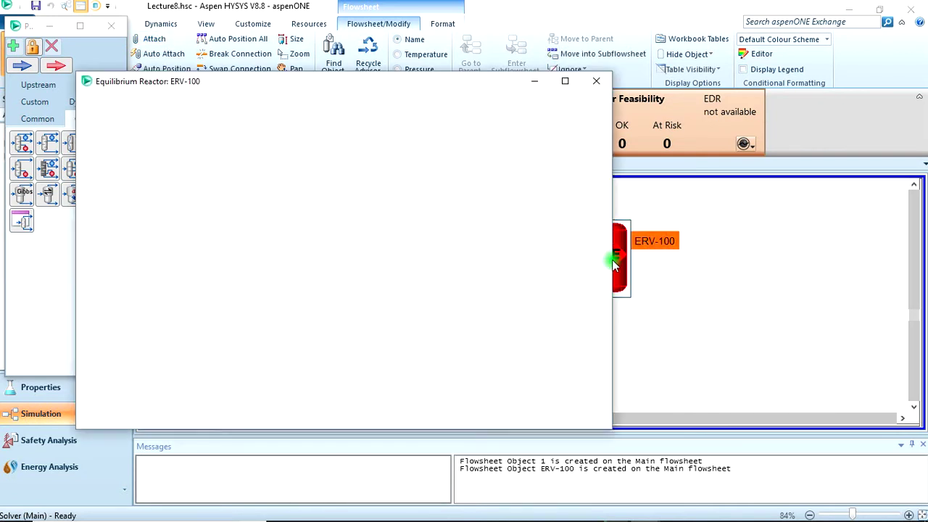
pyautogui.click(285, 125)
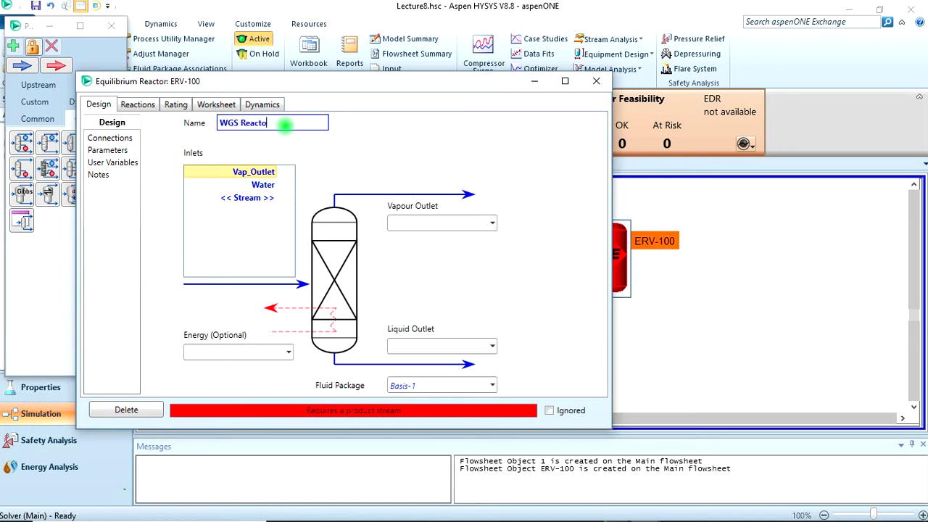
pyautogui.click(341, 166)
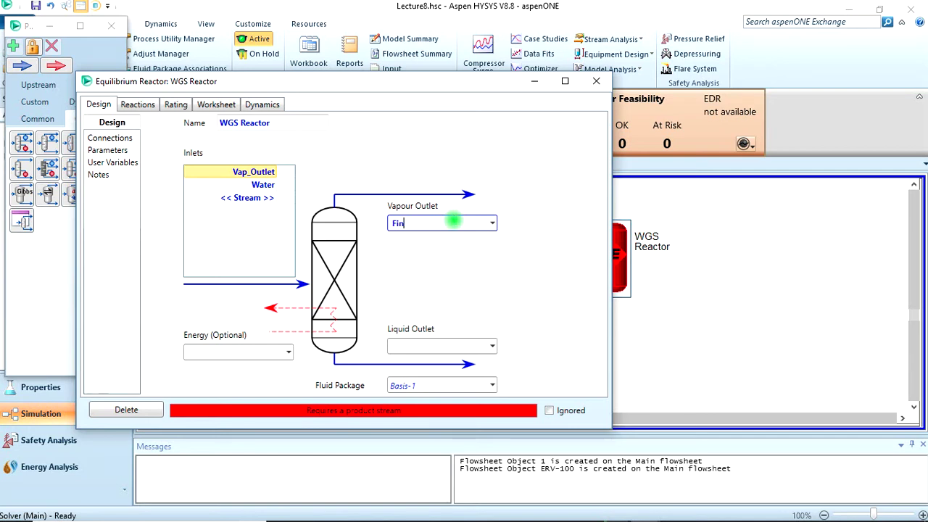
# Create the WGS Reactor's product streams, Final_Vap as vapour outlet and Final_Lqd as liquid outlet
pyautogui.click(453, 218)
pyautogui.write('Final')
pyautogui.press('Return')
pyautogui.click(431, 346)
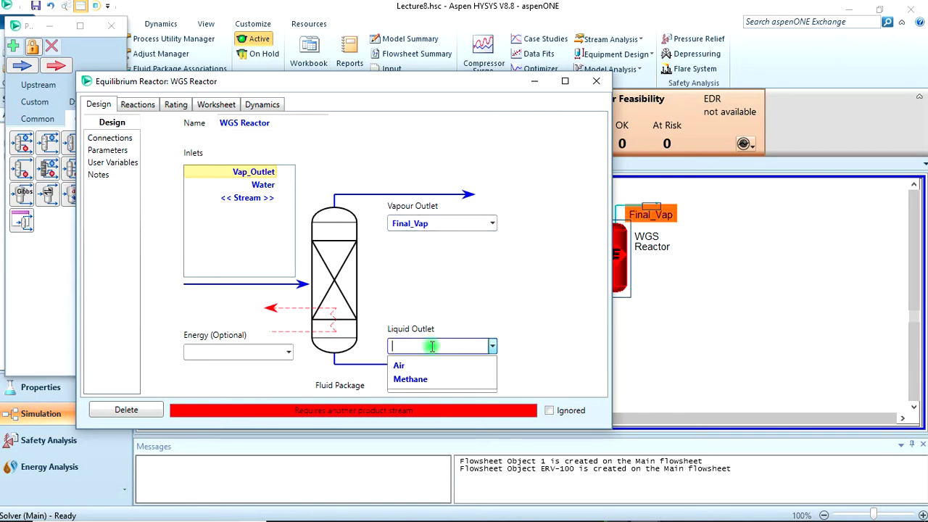
pyautogui.write('Final_Lqd')
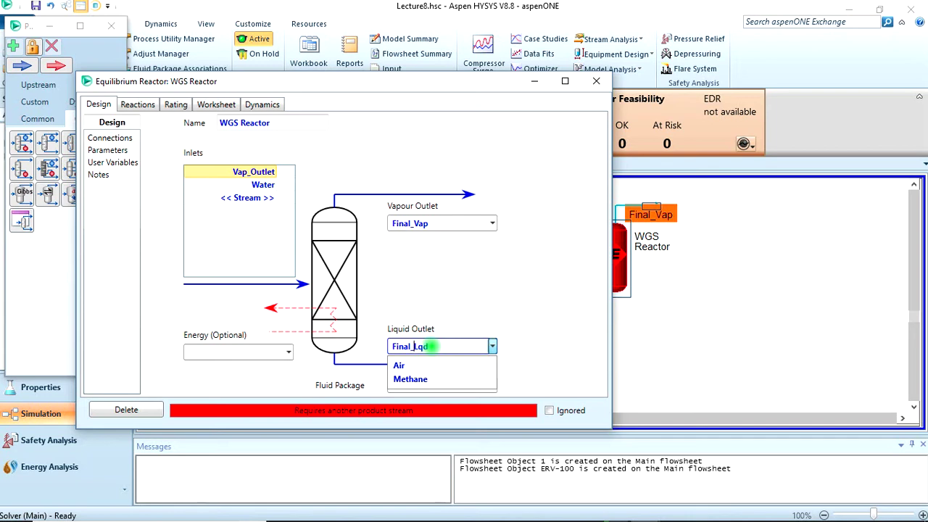
pyautogui.press('Return')
pyautogui.click(475, 263)
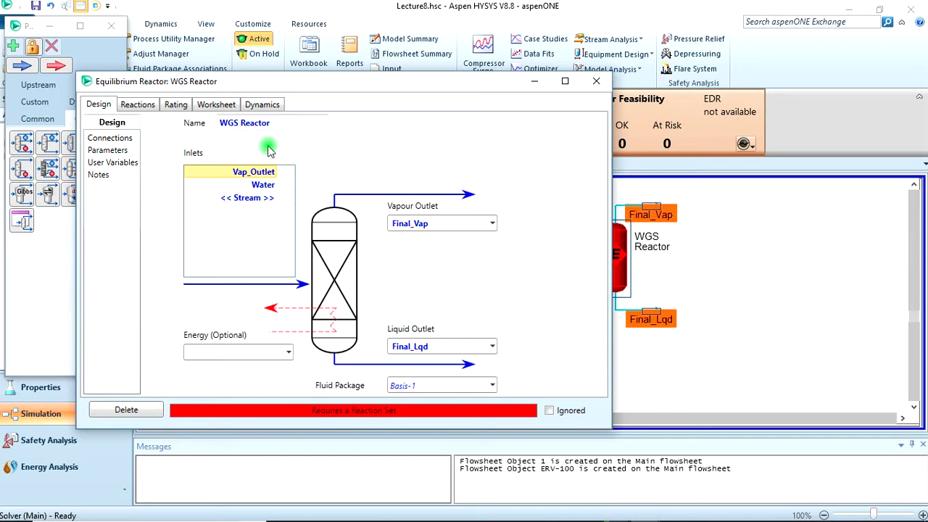
# Assign the Equilibrium Reaction set to the WGS Reactor and close its properties
pyautogui.click(144, 106)
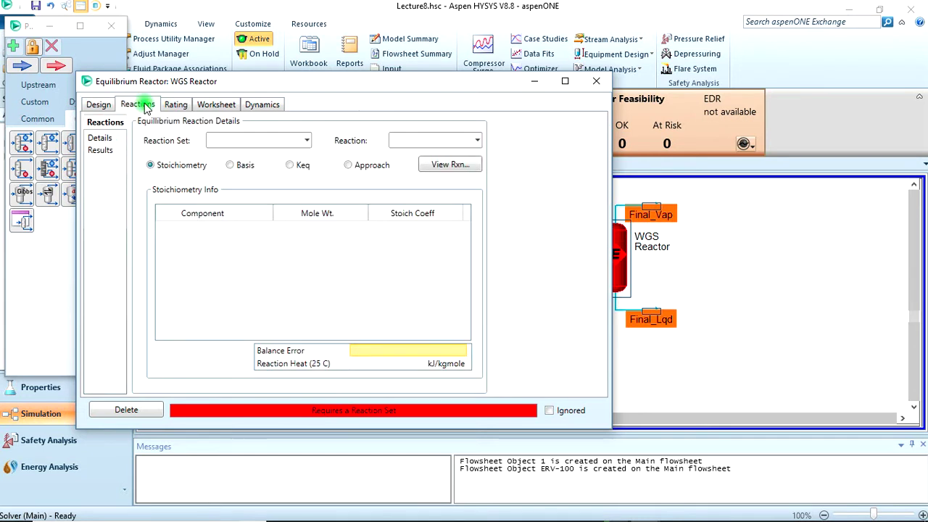
pyautogui.click(308, 140)
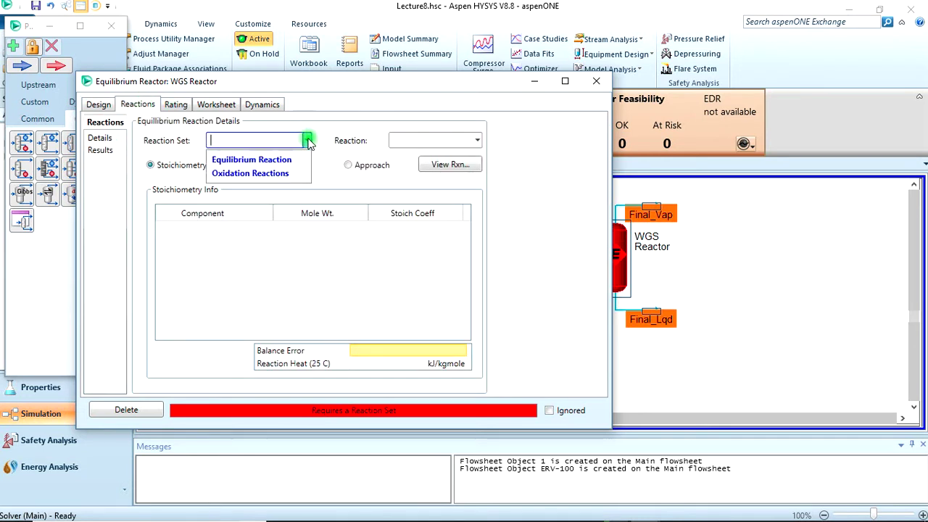
pyautogui.click(266, 160)
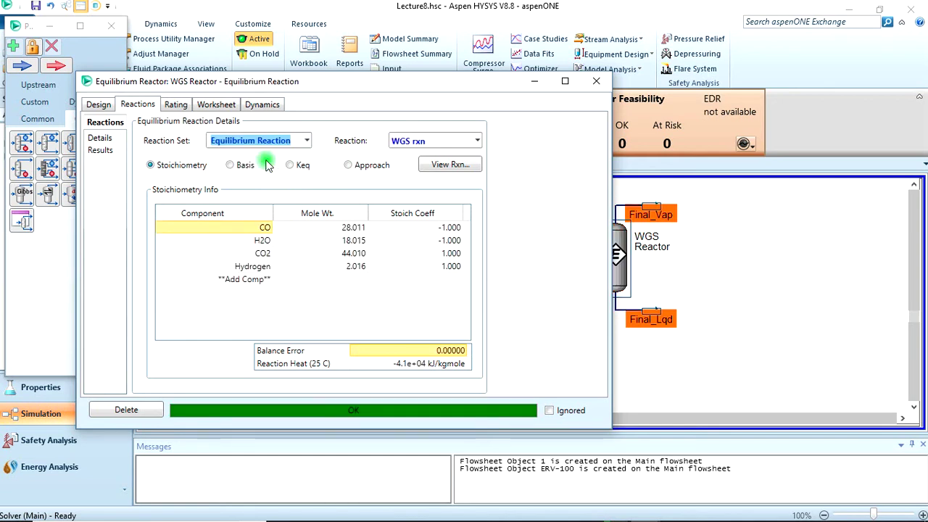
pyautogui.click(560, 182)
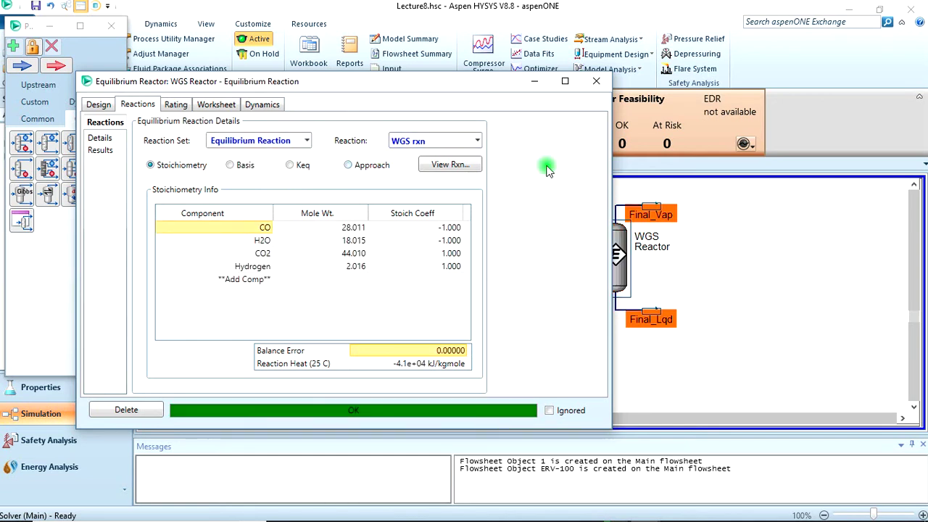
pyautogui.click(594, 81)
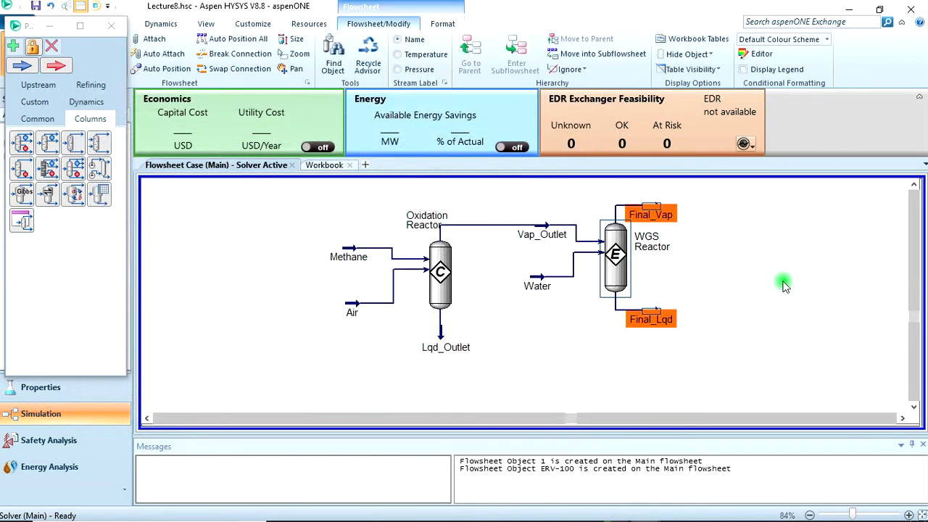
# Move the Final_Vap stream farther away from the WGS Reactor, extending its outlet line horizontally
pyautogui.click(781, 281)
pyautogui.moveTo(640, 204); pyautogui.dragTo(716, 208)
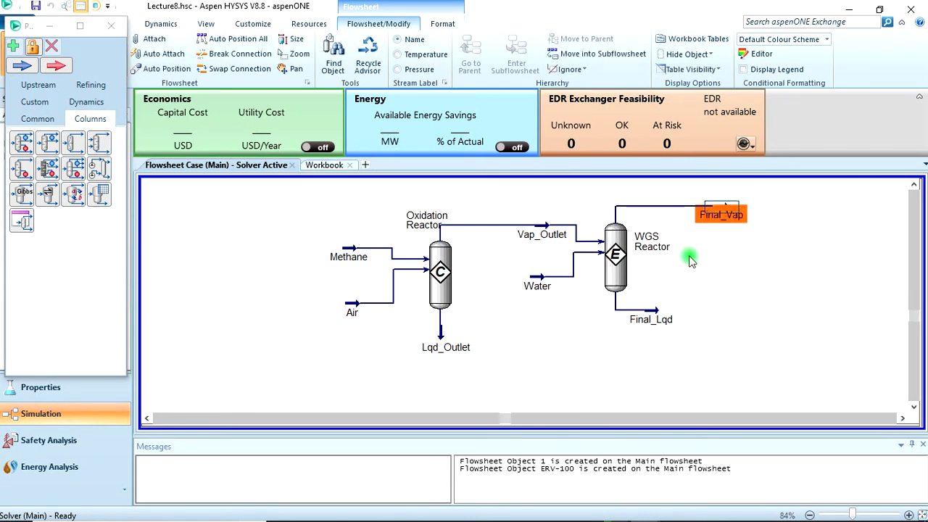
pyautogui.click(658, 311)
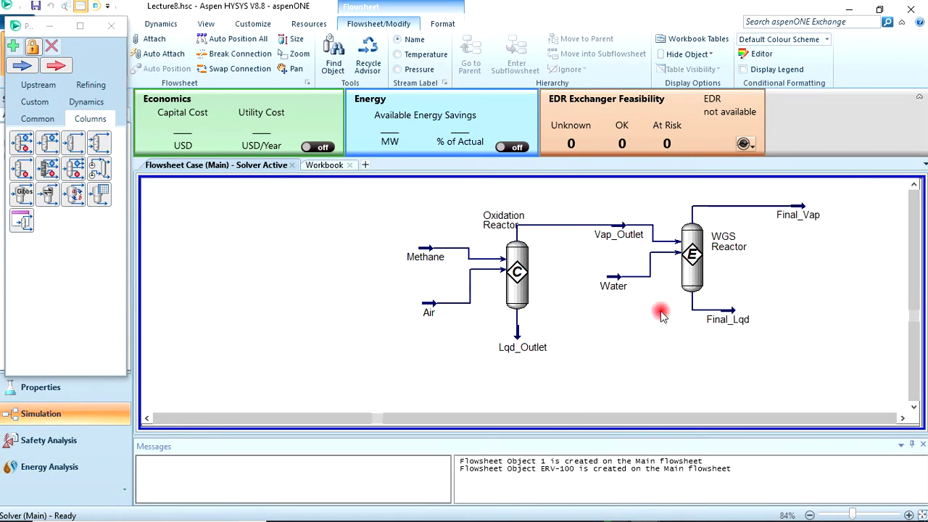
pyautogui.click(727, 312)
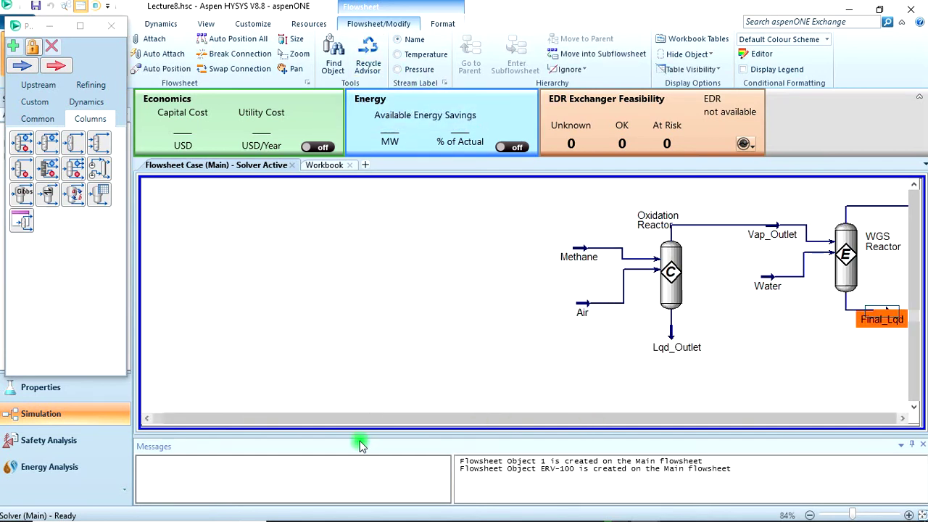
pyautogui.moveTo(526, 201); pyautogui.dragTo(921, 314)
pyautogui.click(732, 340)
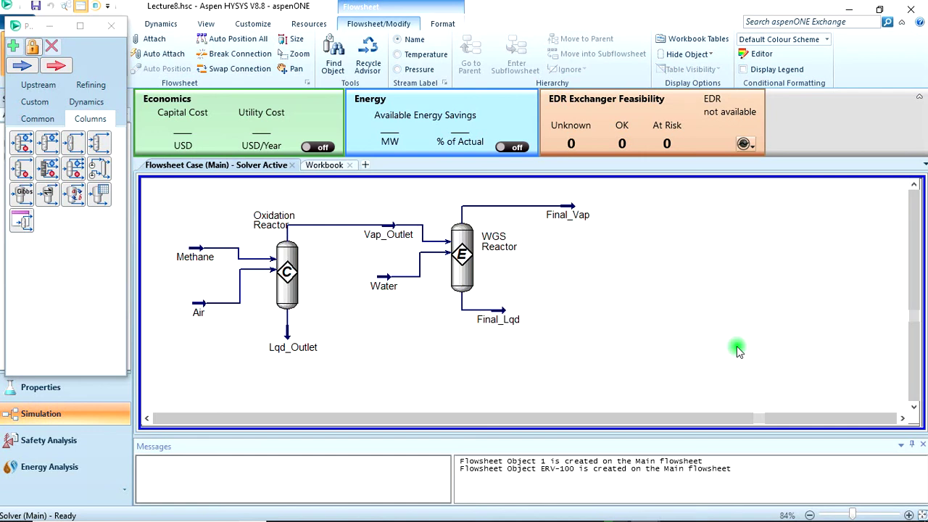
# Rotate the Final_Lqd stream to point downward and place it directly beneath the WGS Reactor
pyautogui.click(498, 314)
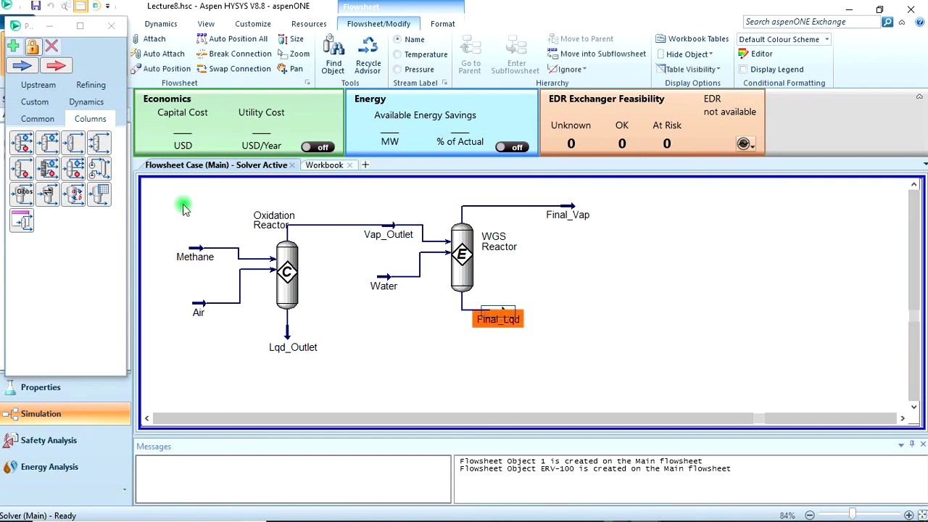
pyautogui.click(105, 27)
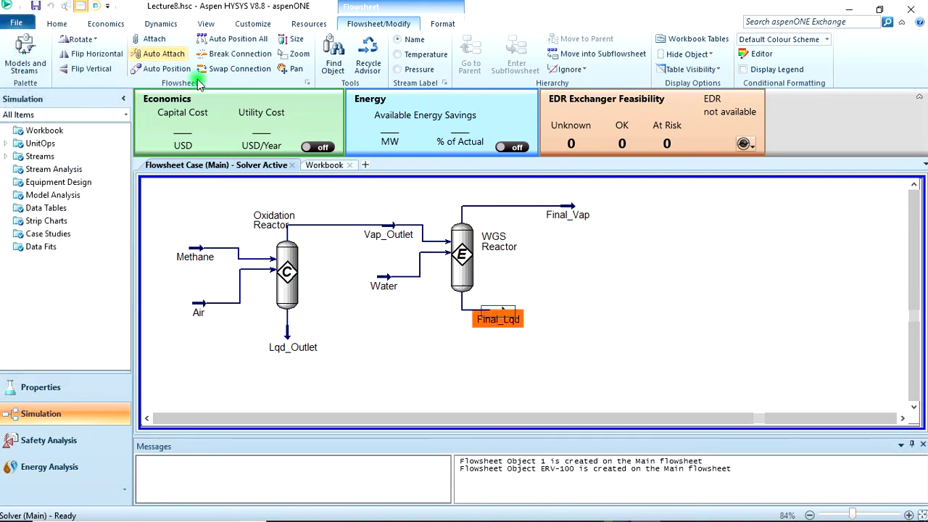
pyautogui.click(79, 40)
pyautogui.click(592, 261)
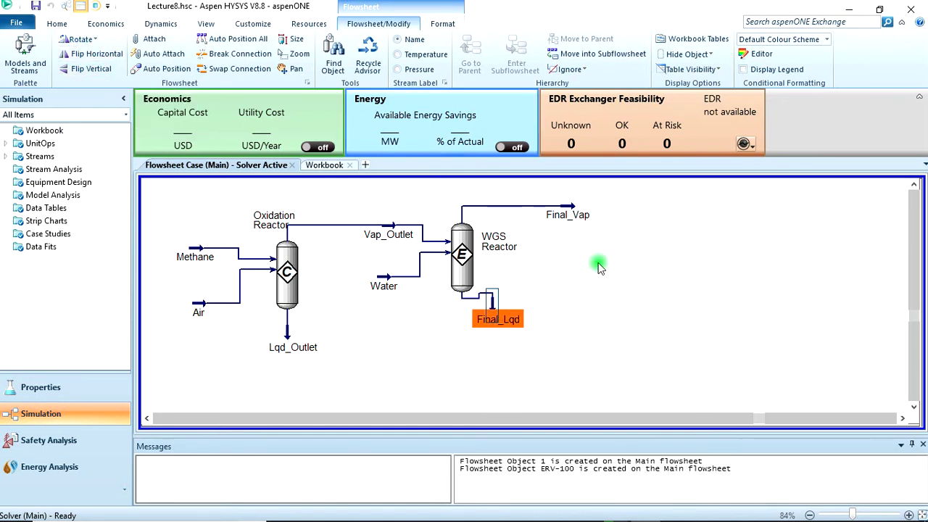
pyautogui.click(487, 311)
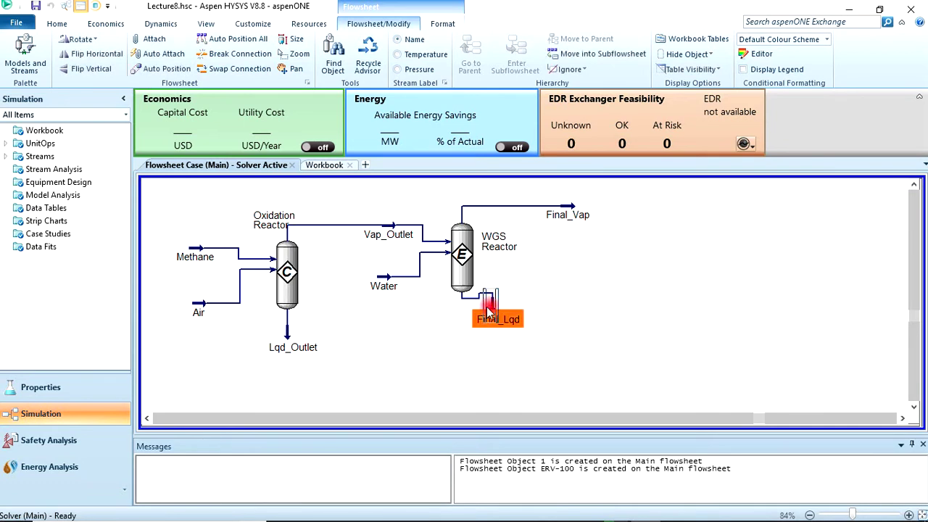
pyautogui.moveTo(474, 334); pyautogui.dragTo(464, 342)
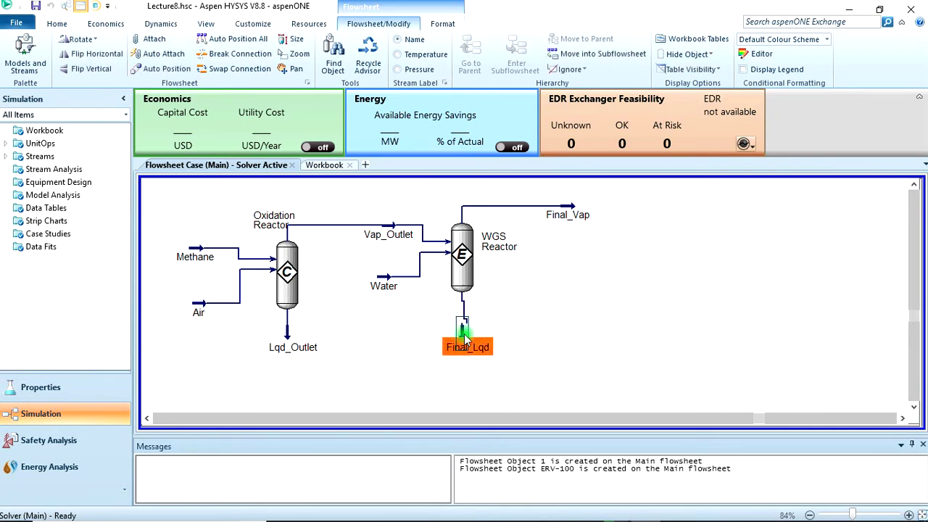
pyautogui.click(613, 323)
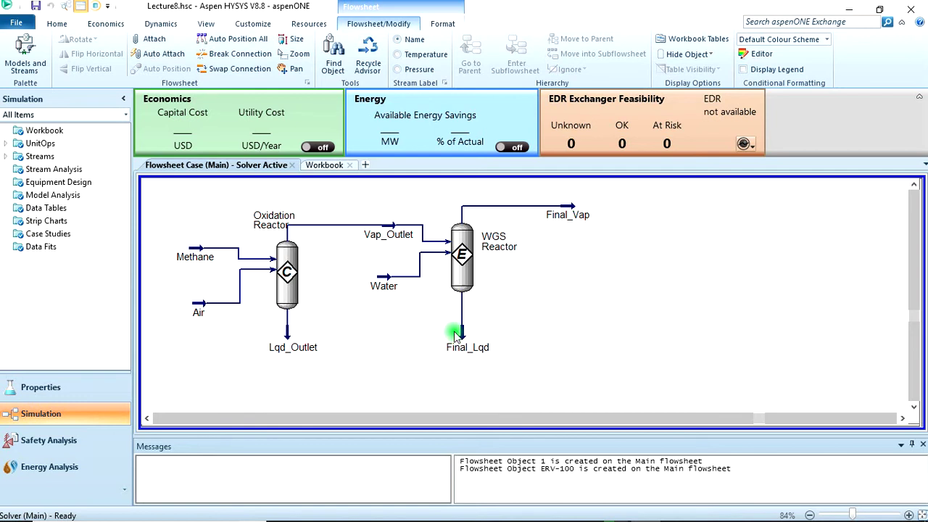
# Review the WGS Reactor's worksheet, comparing the conditions and molar flows of its inlet and outlet streams
pyautogui.doubleClick(457, 281)
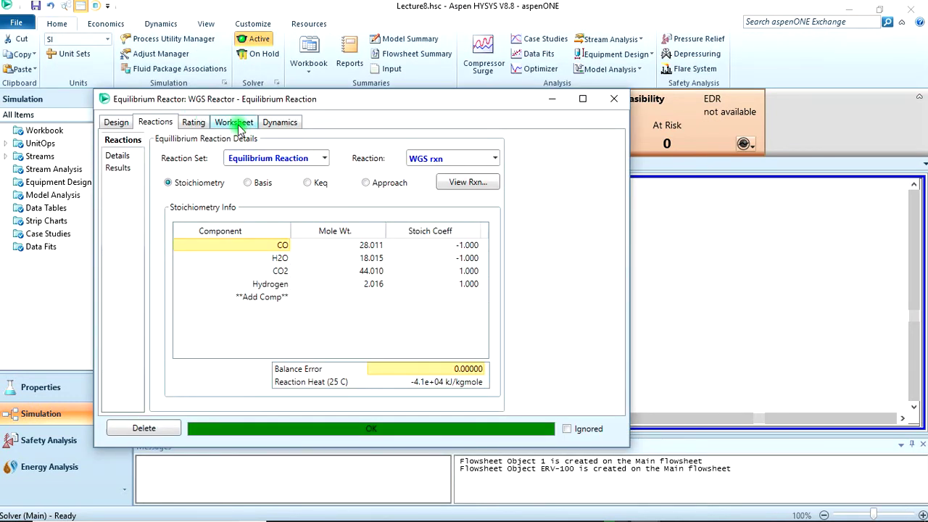
pyautogui.click(239, 128)
pyautogui.moveTo(357, 208)
pyautogui.moveTo(434, 193)
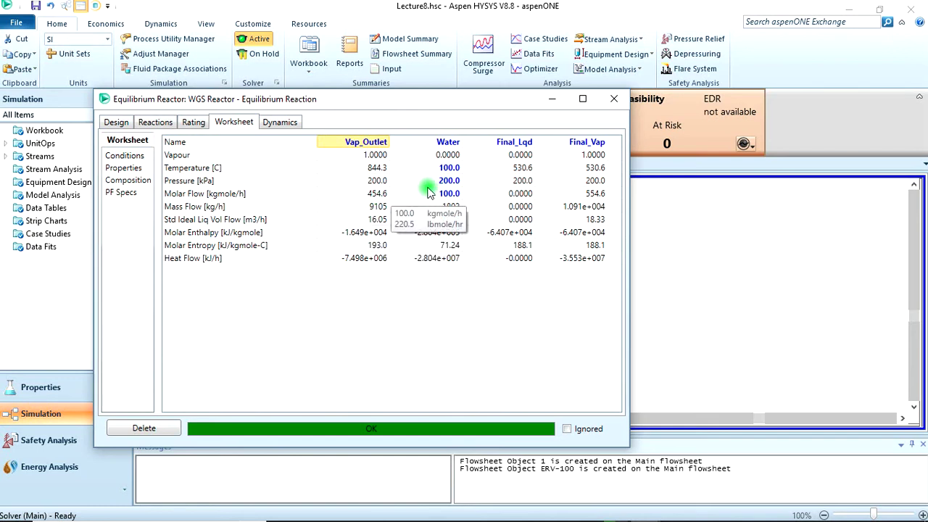
pyautogui.moveTo(494, 194)
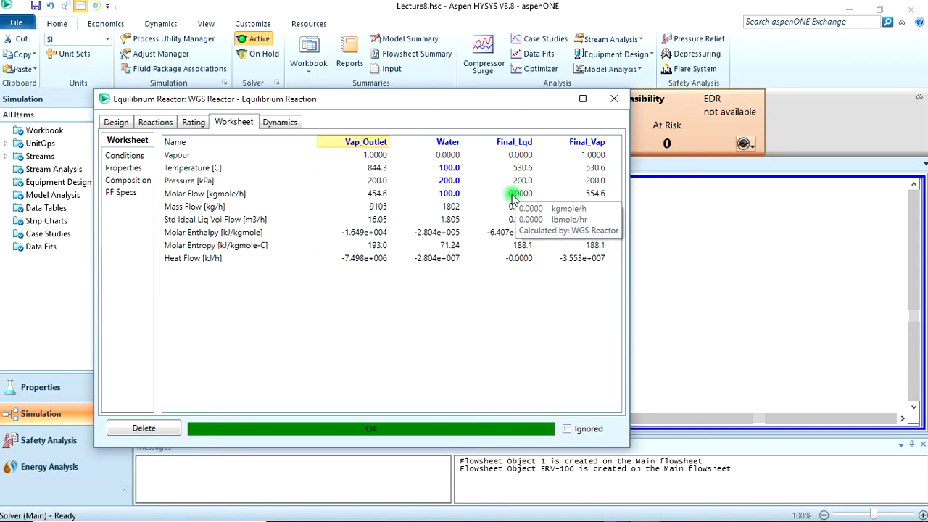
# Close the WGS Reactor properties and examine the Final_Vap stream's composition, closing the stream window after the review
pyautogui.click(613, 99)
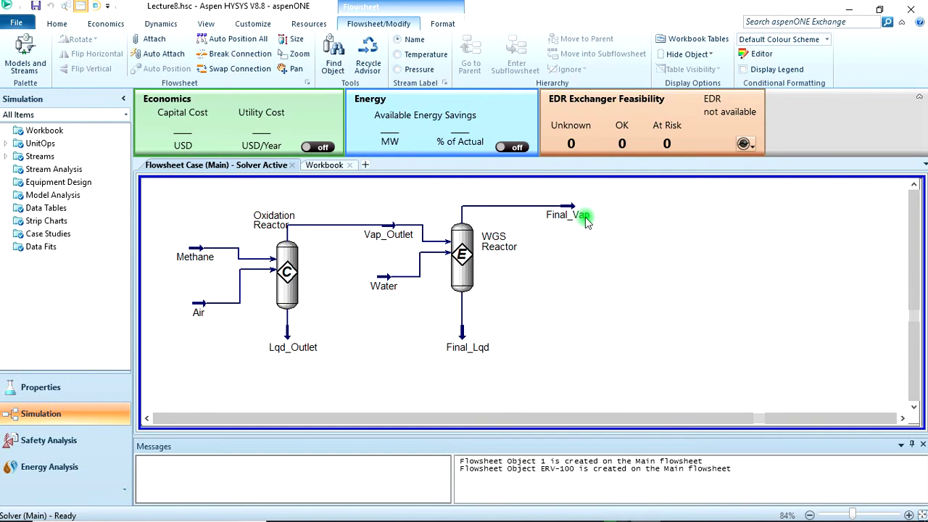
pyautogui.doubleClick(575, 215)
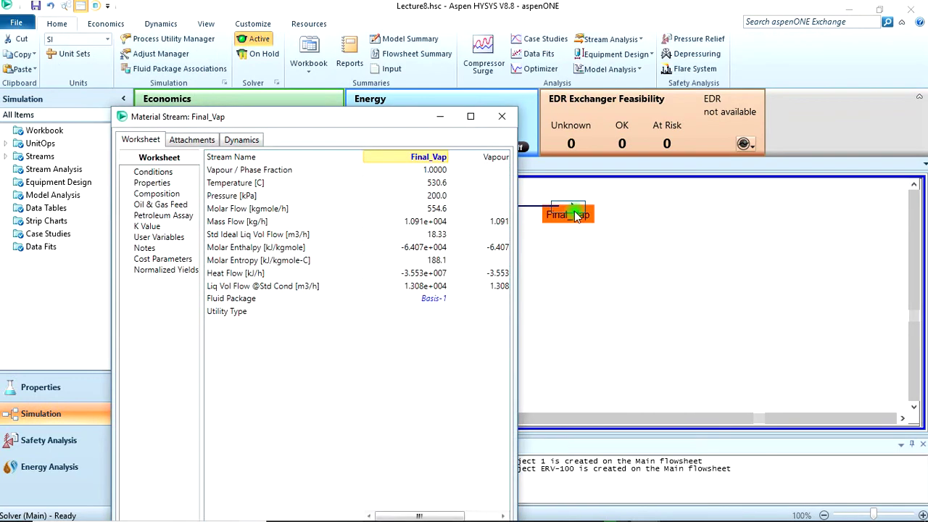
pyautogui.moveTo(356, 119); pyautogui.dragTo(372, 79)
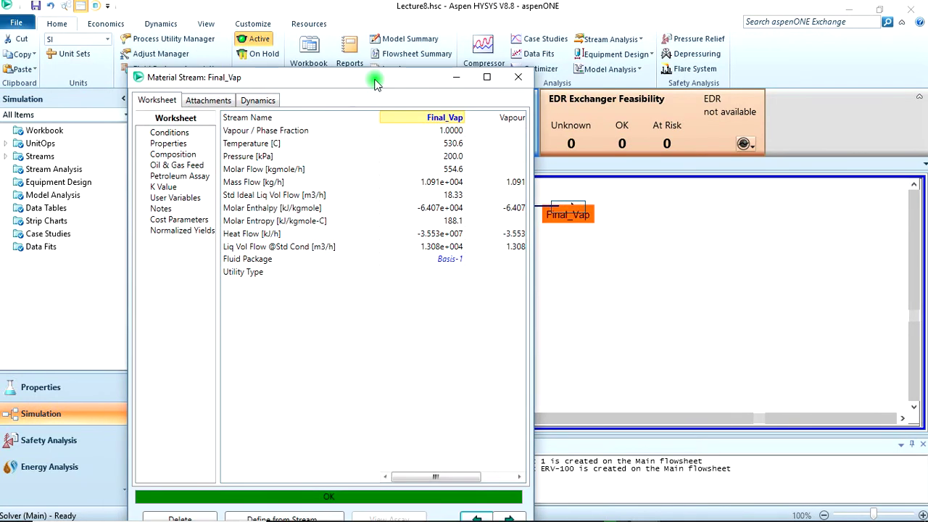
pyautogui.click(171, 154)
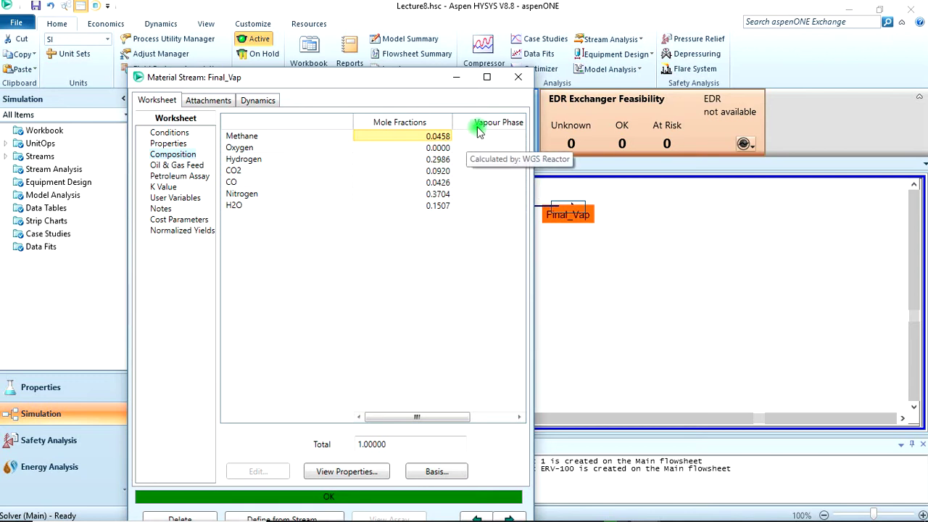
pyautogui.click(518, 76)
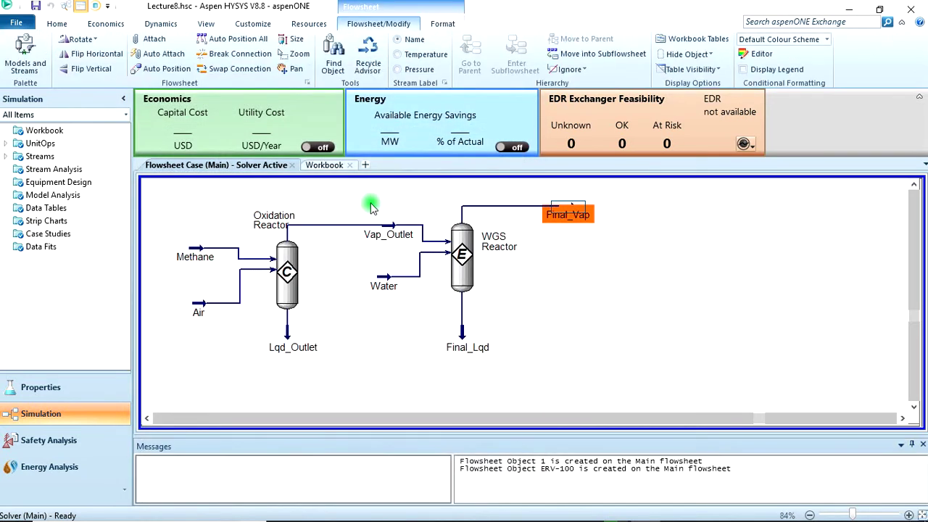
# Switch to the PowerPoint slide show, read the Problem slide on component molar flows, and return to HYSYS
pyautogui.moveTo(464, 519)
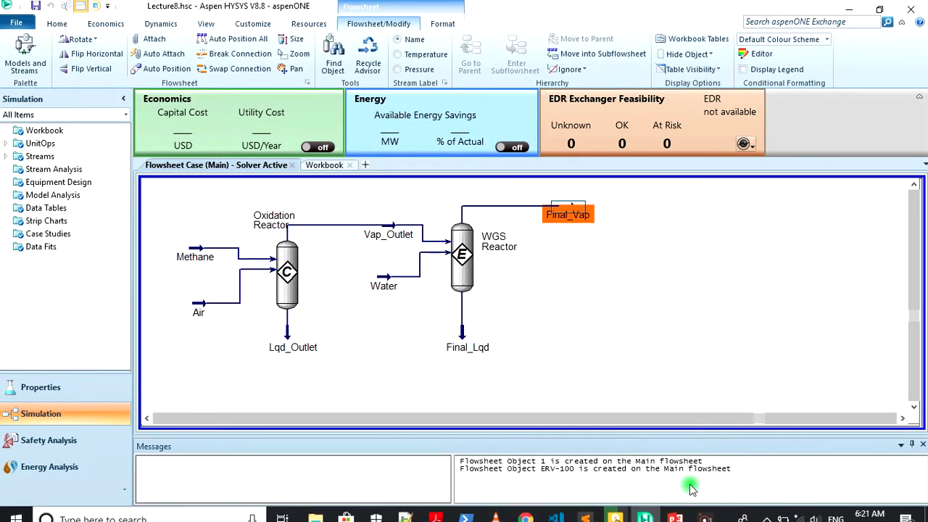
pyautogui.moveTo(671, 516)
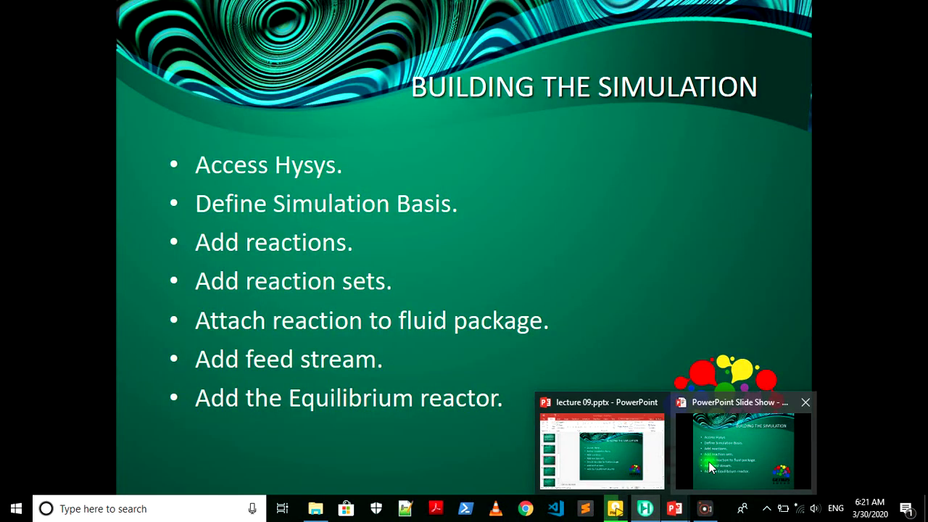
pyautogui.click(708, 460)
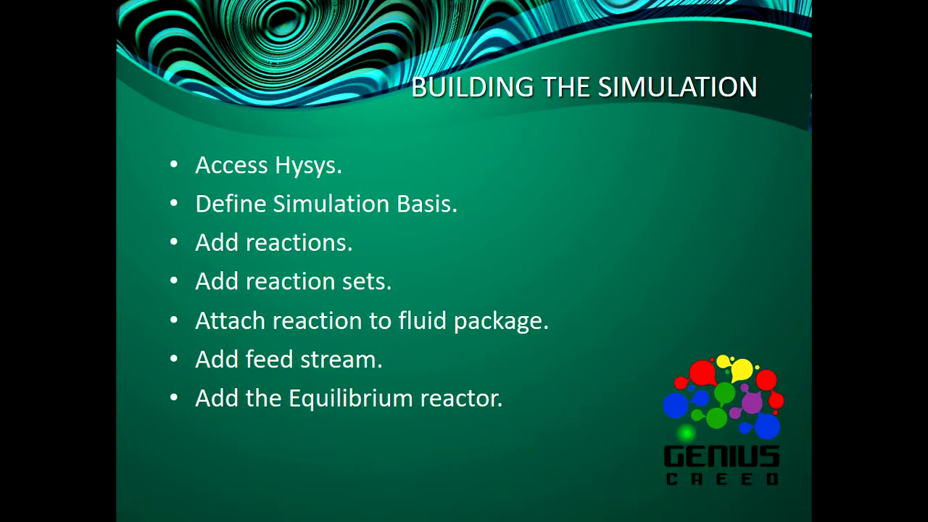
pyautogui.click(521, 294)
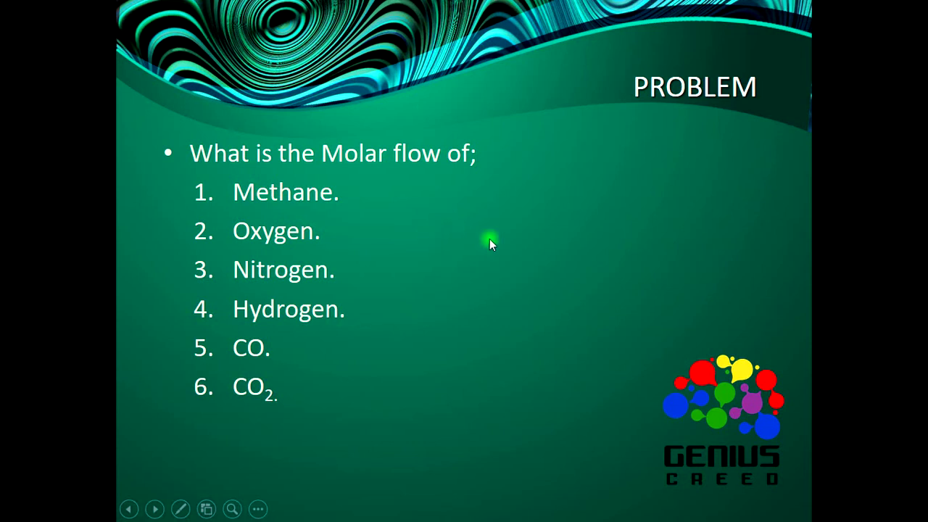
pyautogui.hotkey('alt', 'Tab')
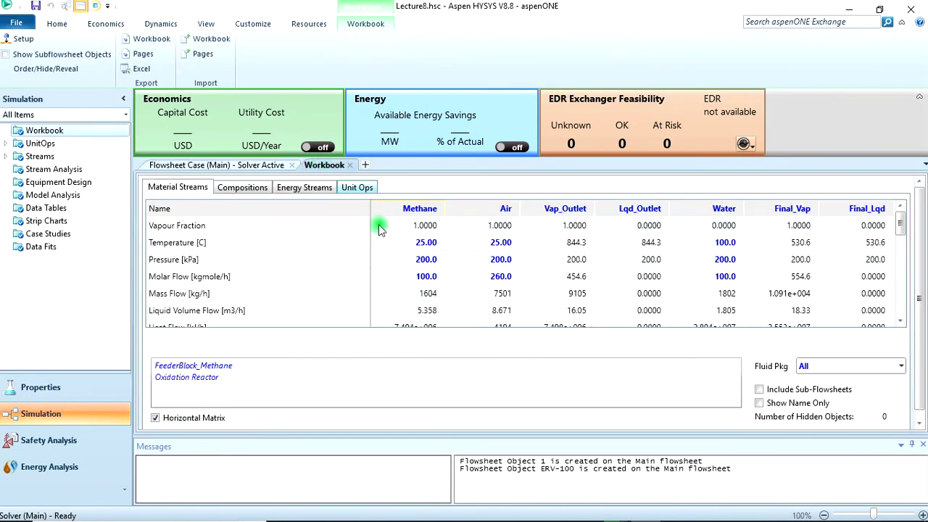
# Review the workbook's material streams table, examining each component's molar flow in the Final_Vap stream
pyautogui.scroll(-2, 317, 236)
pyautogui.scroll(-1, 316, 236)
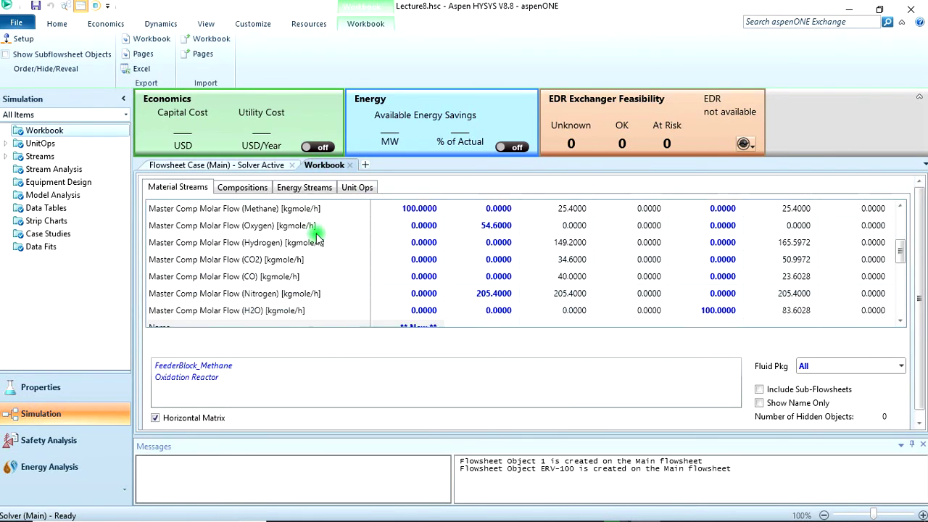
pyautogui.scroll(3, 316, 235)
pyautogui.scroll(1, 317, 237)
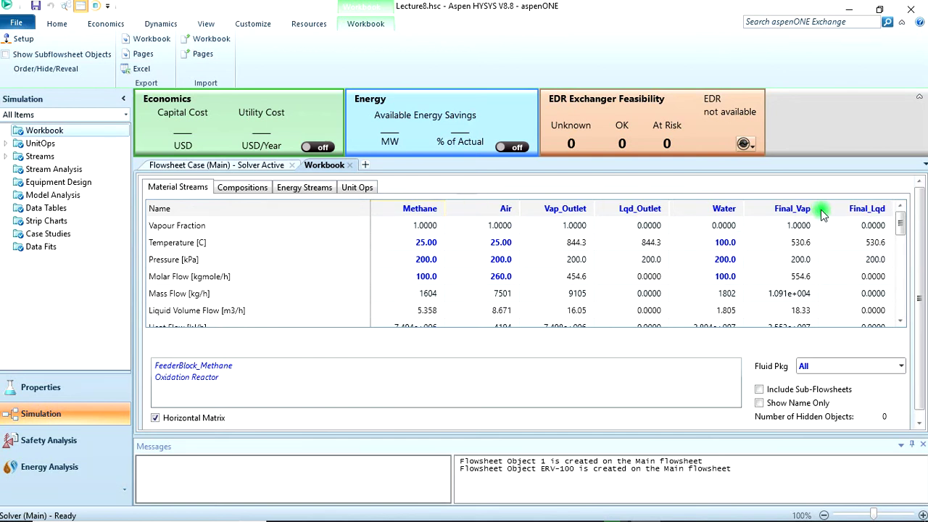
pyautogui.click(796, 208)
pyautogui.scroll(-3, 578, 311)
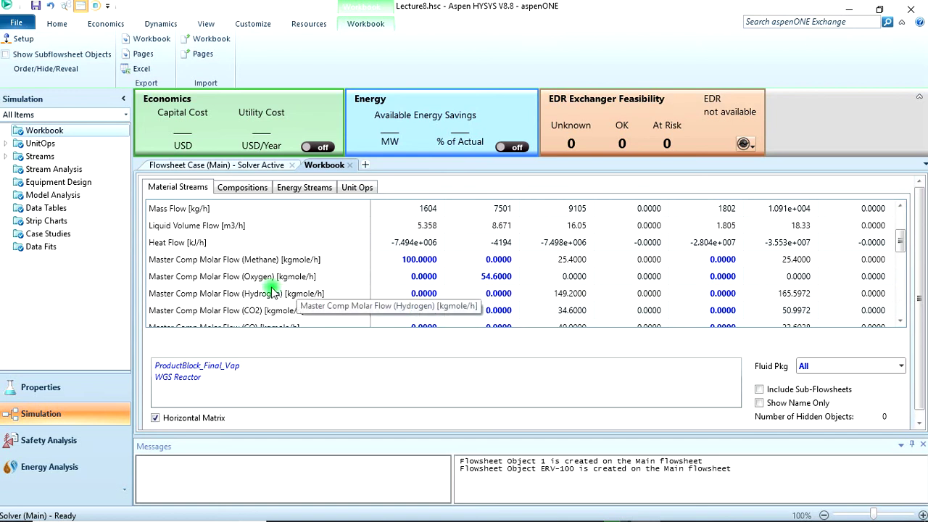
pyautogui.scroll(3, 532, 281)
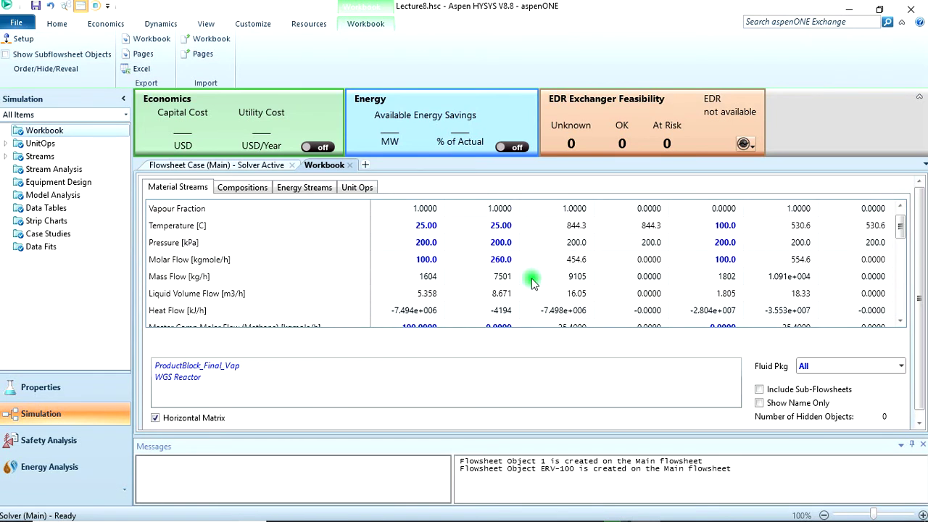
pyautogui.scroll(-4, 532, 281)
pyautogui.scroll(-1, 531, 281)
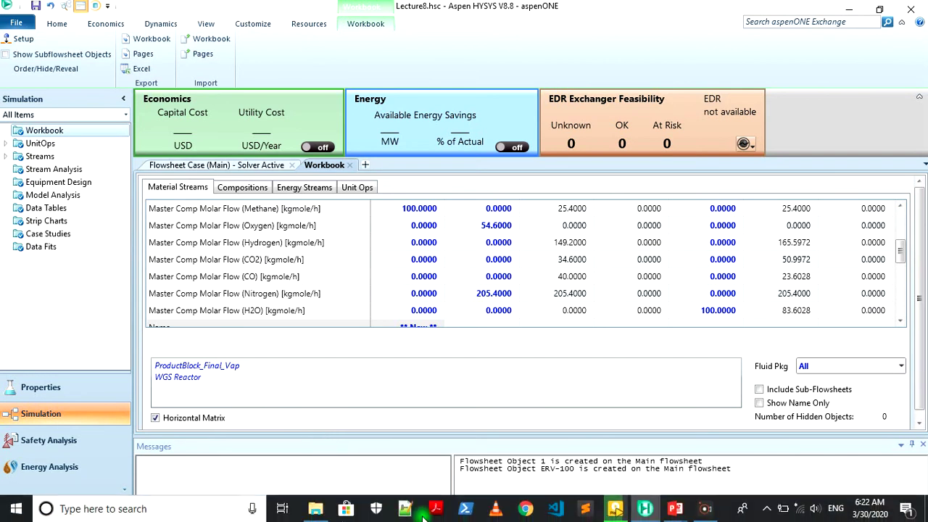
# Switch to the PowerPoint slide show, read Problem 2 on CO reduced and hydrogen increased, and return to HYSYS
pyautogui.hotkey('alt', 'Tab')
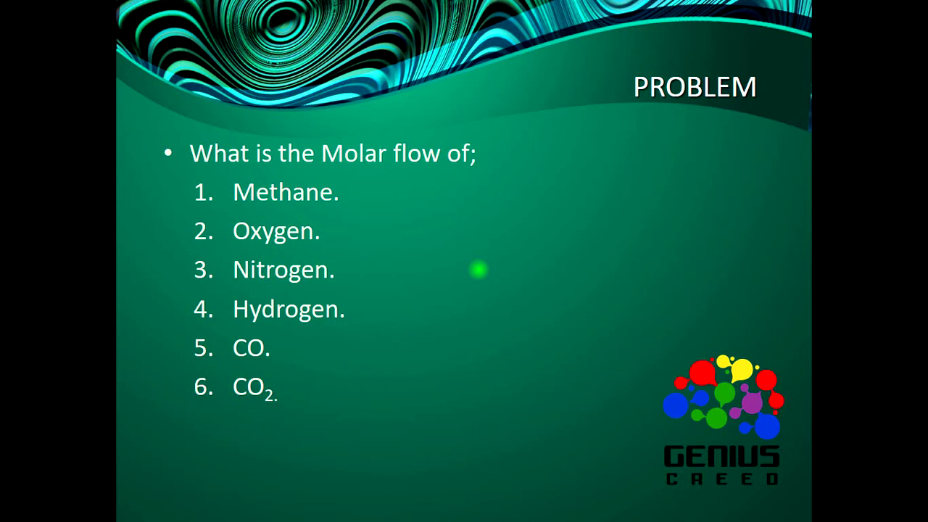
pyautogui.click(750, 226)
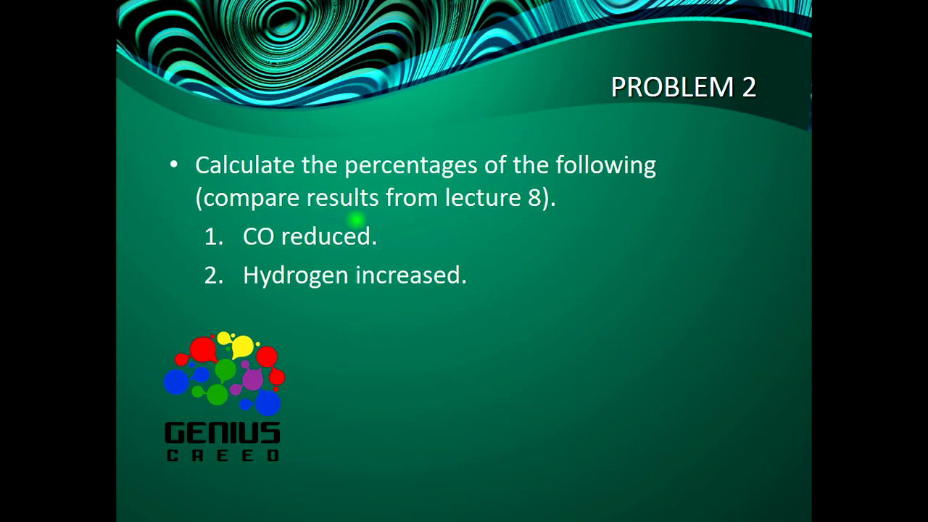
pyautogui.hotkey('alt', 'Tab')
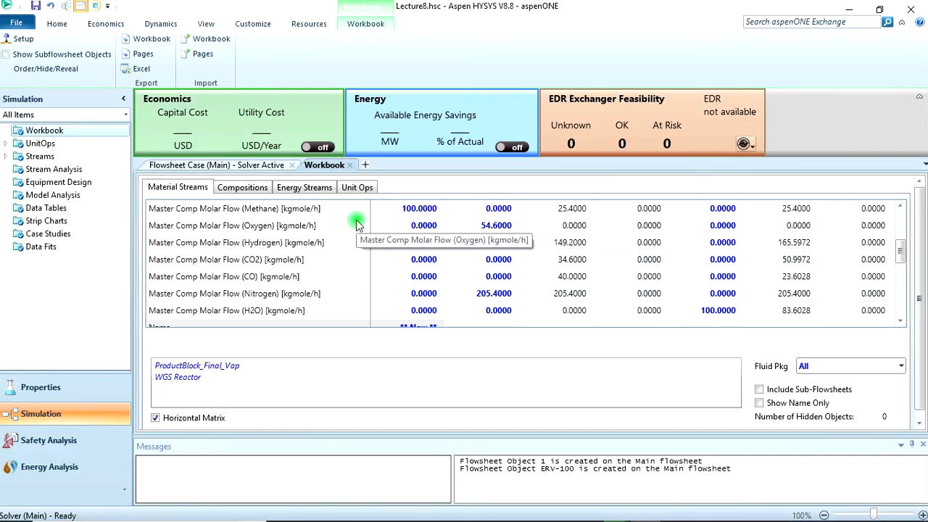
pyautogui.click(364, 279)
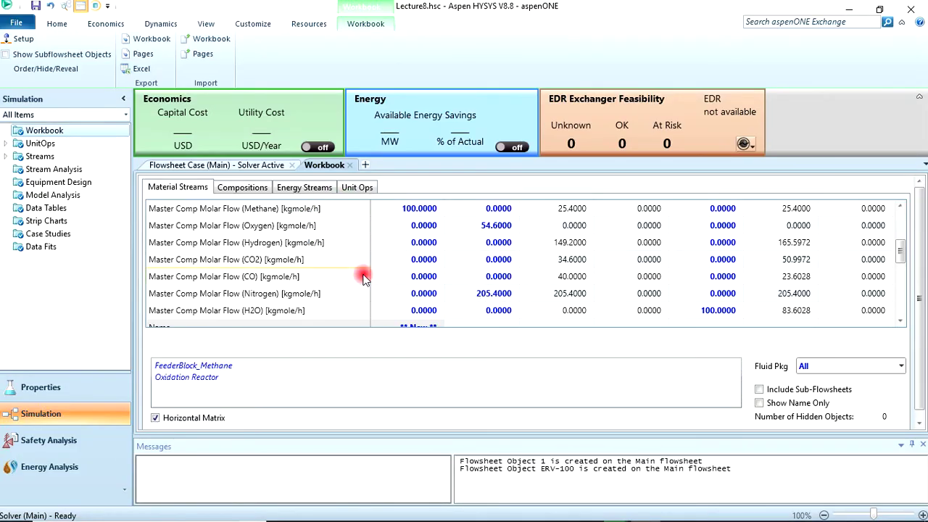
pyautogui.rightClick(364, 280)
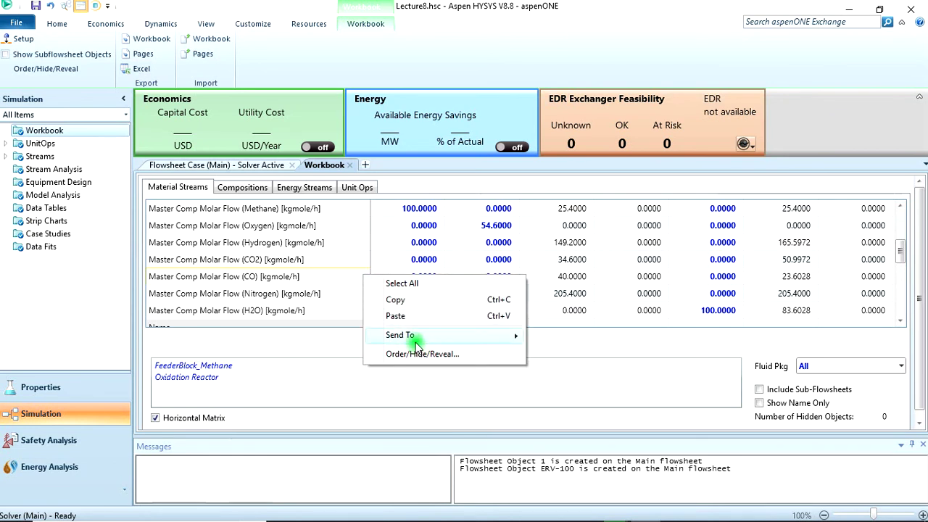
pyautogui.moveTo(413, 340)
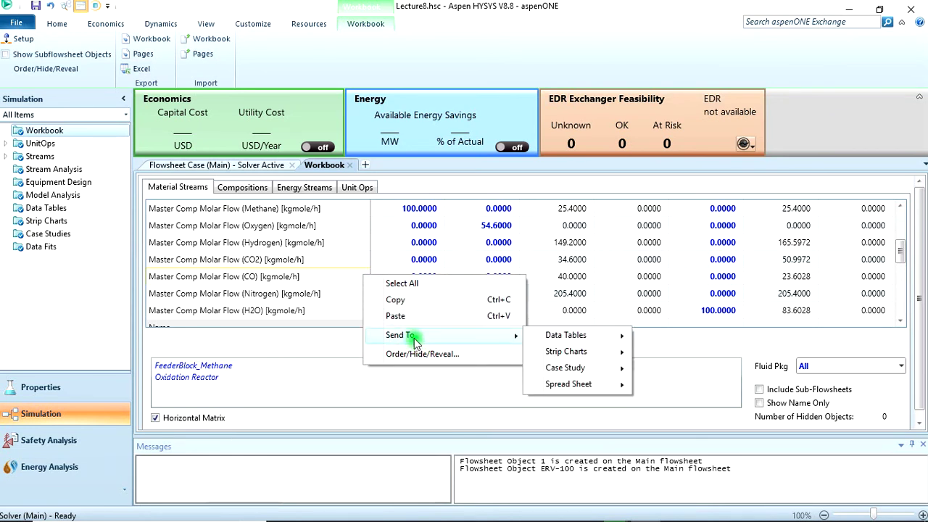
pyautogui.moveTo(569, 338)
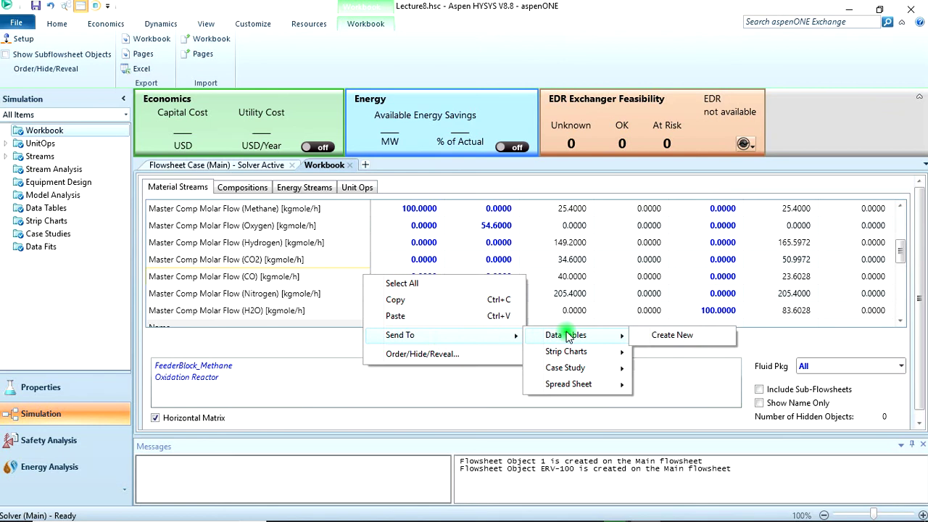
pyautogui.click(293, 259)
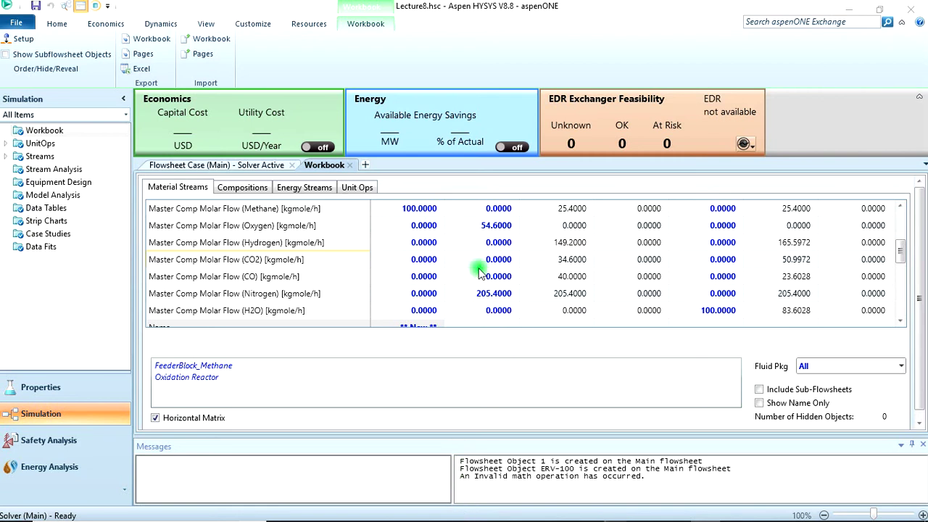
# Check the Vap_Outlet, Final_Vap and Water streams and their connected units in the workbook's material streams table
pyautogui.moveTo(481, 277)
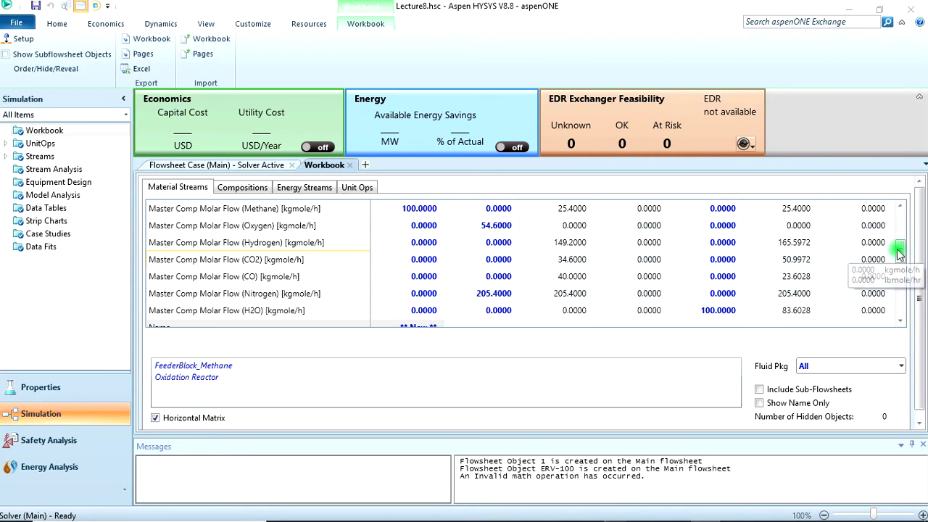
pyautogui.moveTo(900, 253); pyautogui.dragTo(901, 216)
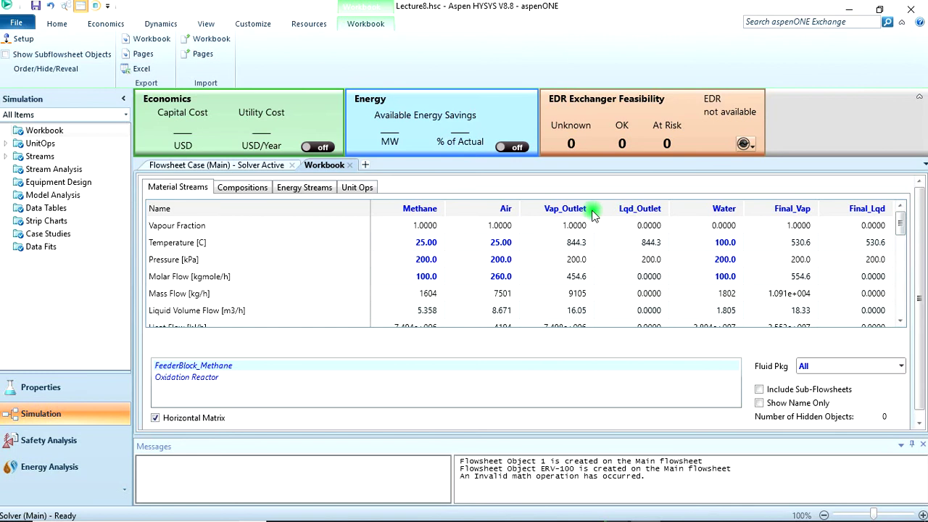
pyautogui.click(569, 206)
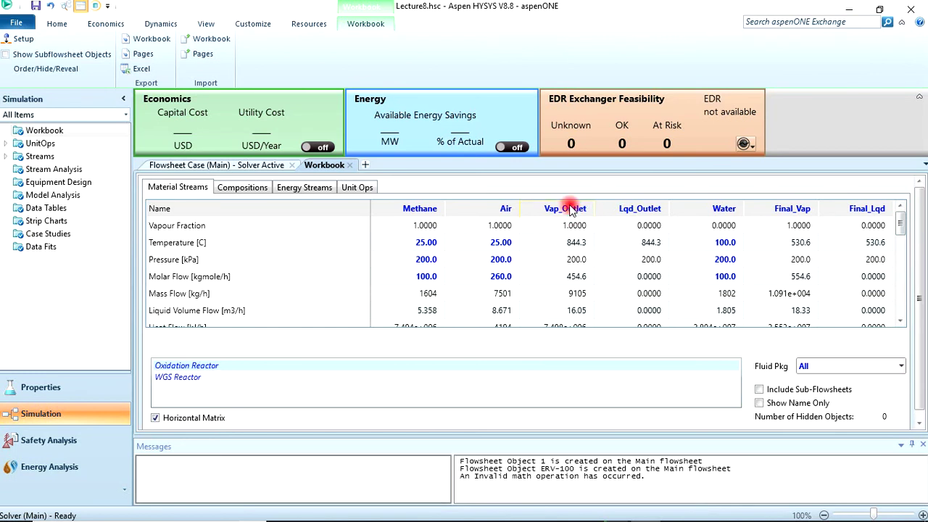
pyautogui.click(790, 209)
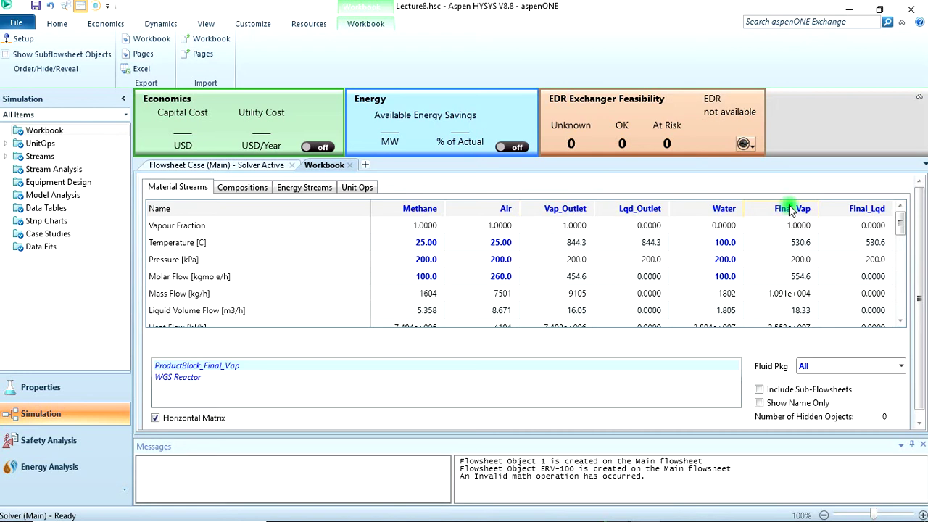
pyautogui.click(723, 208)
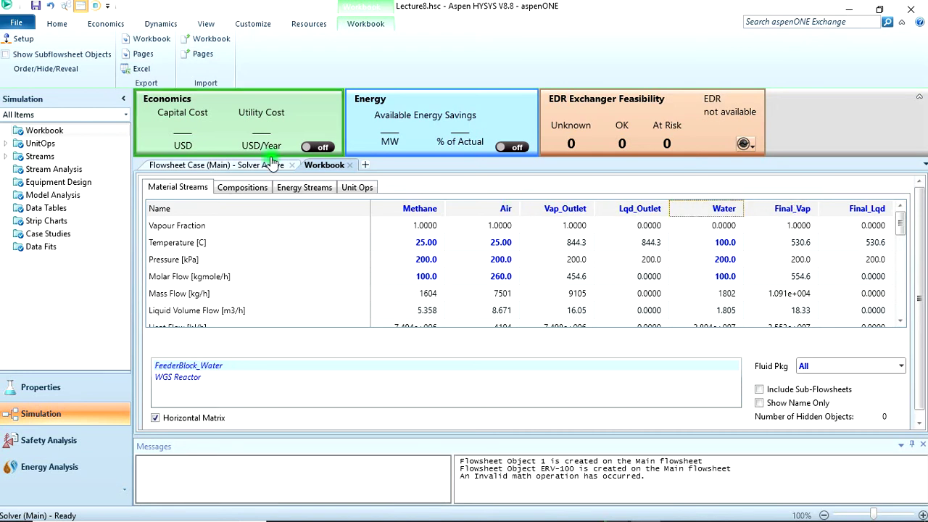
pyautogui.press('Home')
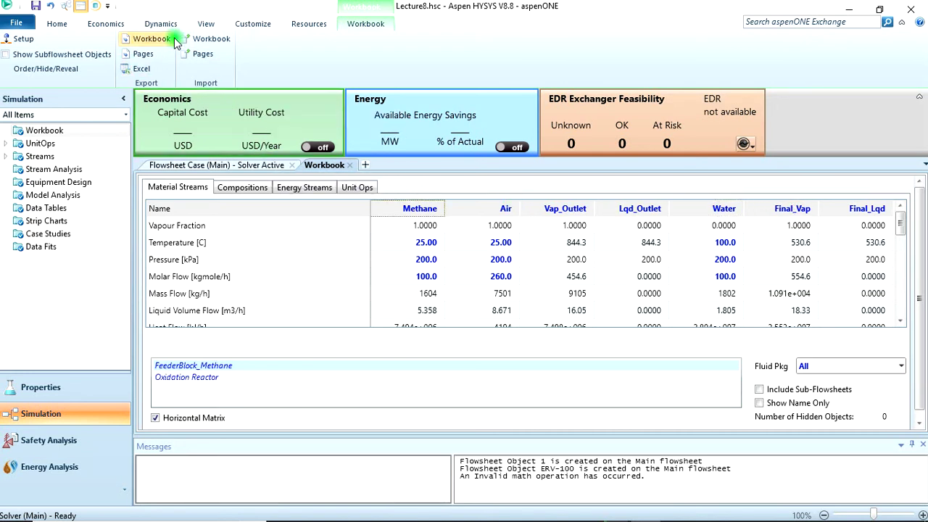
# Export the workbook's Material Streams, Compositions and Energy Streams pages to Excel with 50 columns
pyautogui.click(139, 69)
pyautogui.click(471, 177)
pyautogui.click(472, 189)
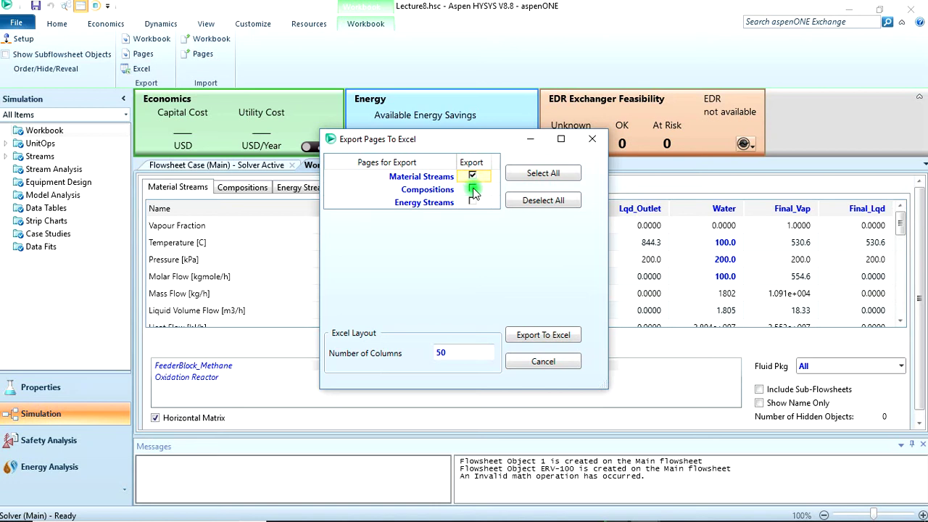
pyautogui.click(473, 203)
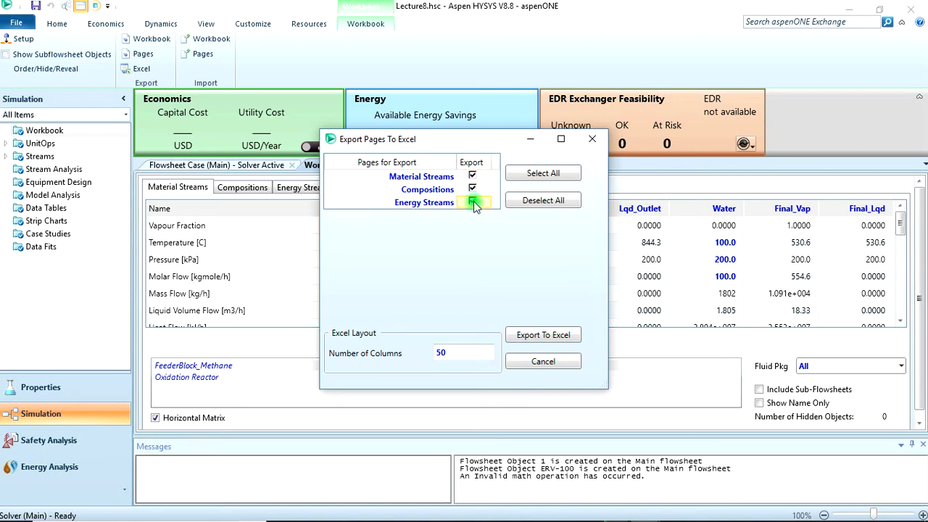
pyautogui.click(558, 174)
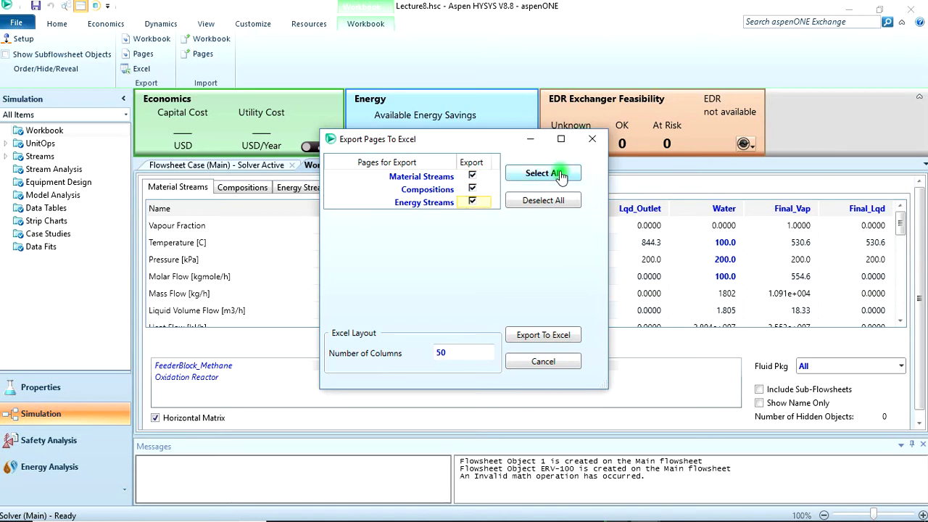
pyautogui.click(524, 335)
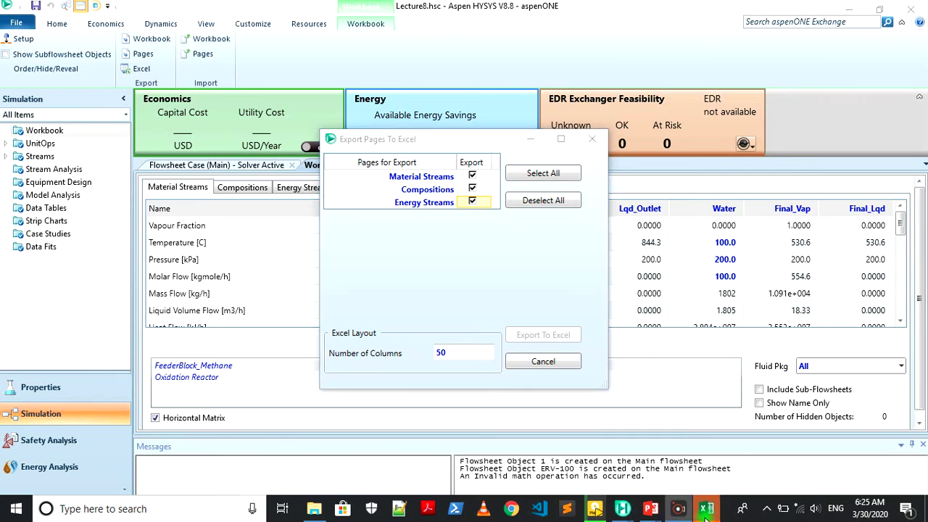
# Switch to Excel and display the exported Material Streams sheet
pyautogui.click(706, 512)
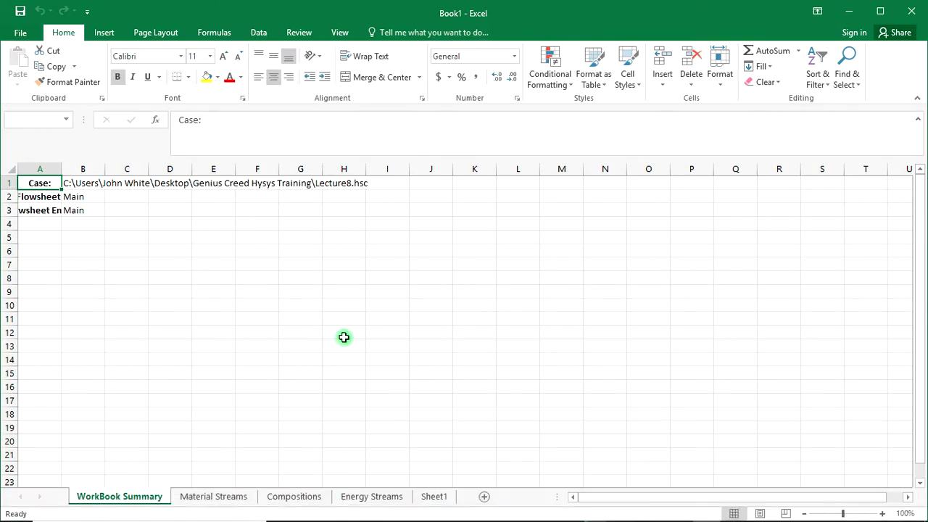
pyautogui.click(217, 493)
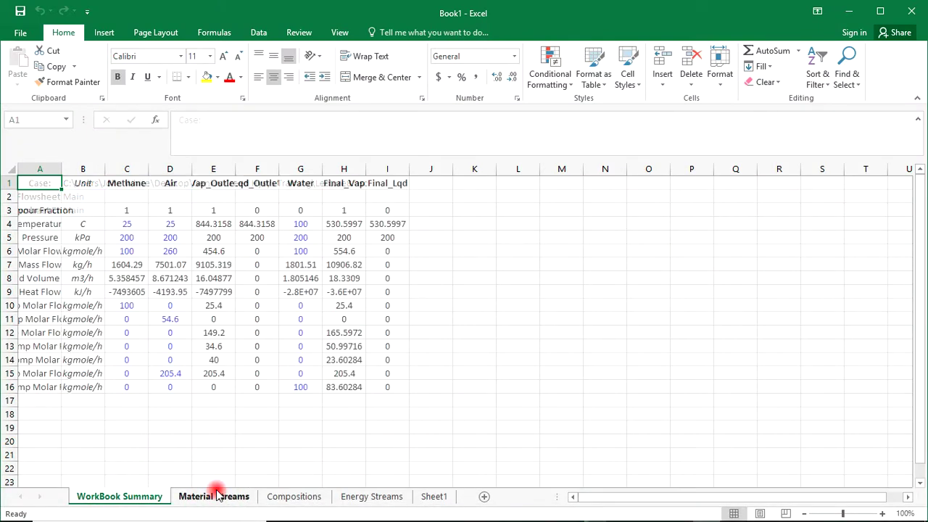
# Look through the exported Compositions and Energy Streams sheets and return to the Material Streams sheet
pyautogui.click(312, 498)
pyautogui.click(343, 498)
pyautogui.click(424, 499)
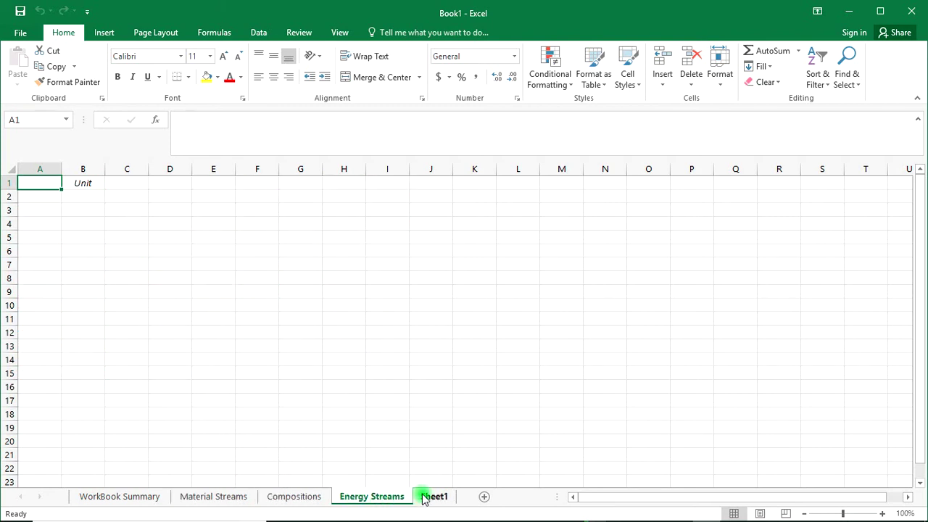
pyautogui.click(213, 498)
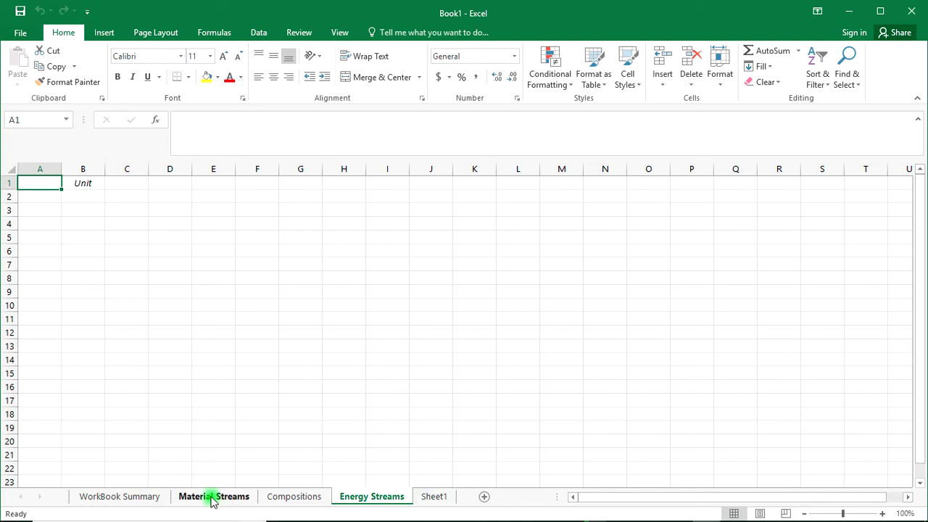
pyautogui.click(241, 498)
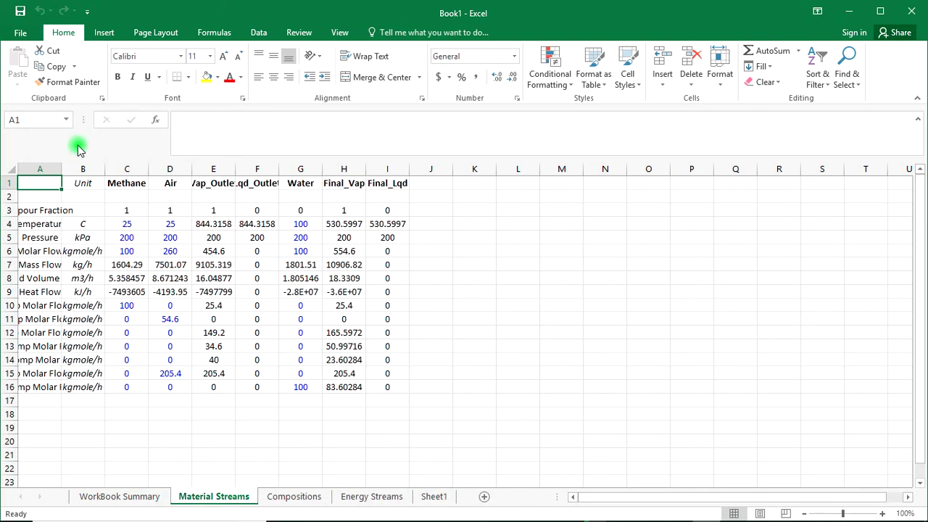
# Widen column A and the Vap_Outlet and Final_Vap columns so their full contents fit
pyautogui.moveTo(61, 163); pyautogui.dragTo(188, 187)
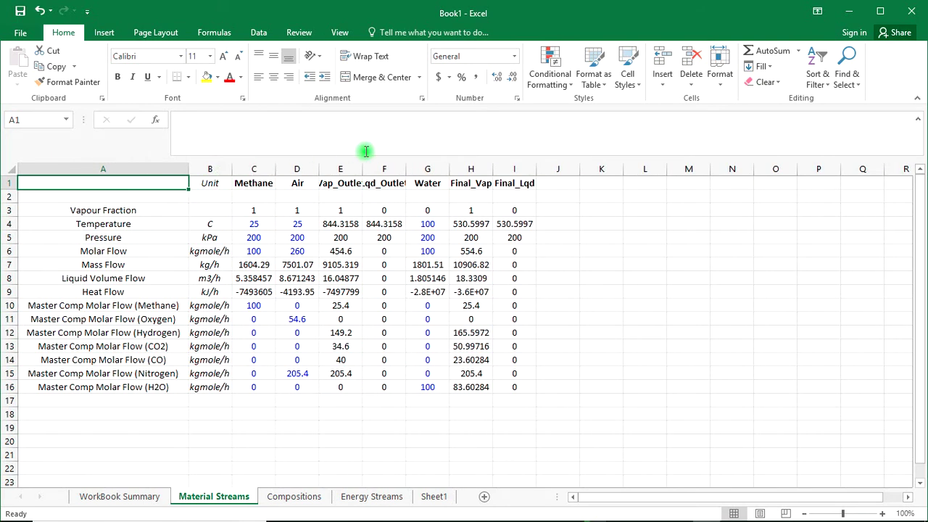
pyautogui.moveTo(361, 168)
pyautogui.mouseDown()
pyautogui.moveTo(352, 168)
pyautogui.moveTo(377, 168)
pyautogui.mouseUp()
pyautogui.moveTo(506, 166); pyautogui.dragTo(531, 171)
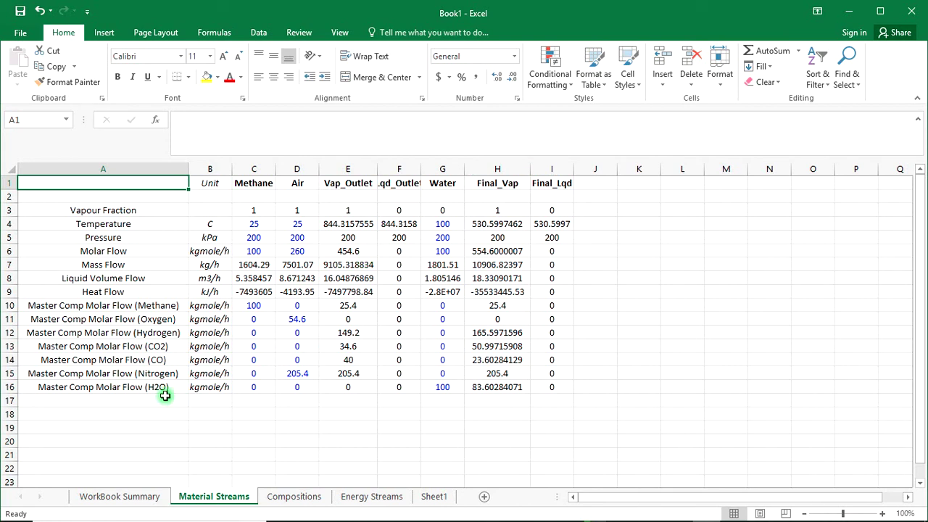
# Enter the label "percentage increase in hydrogen" in cell A18 below the stream table
pyautogui.click(109, 411)
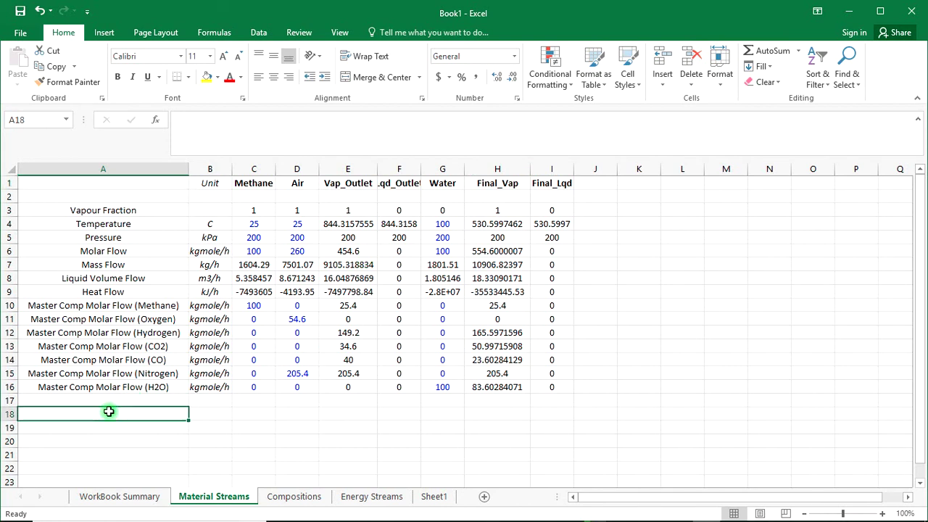
pyautogui.write('percentage increase in hydrogen')
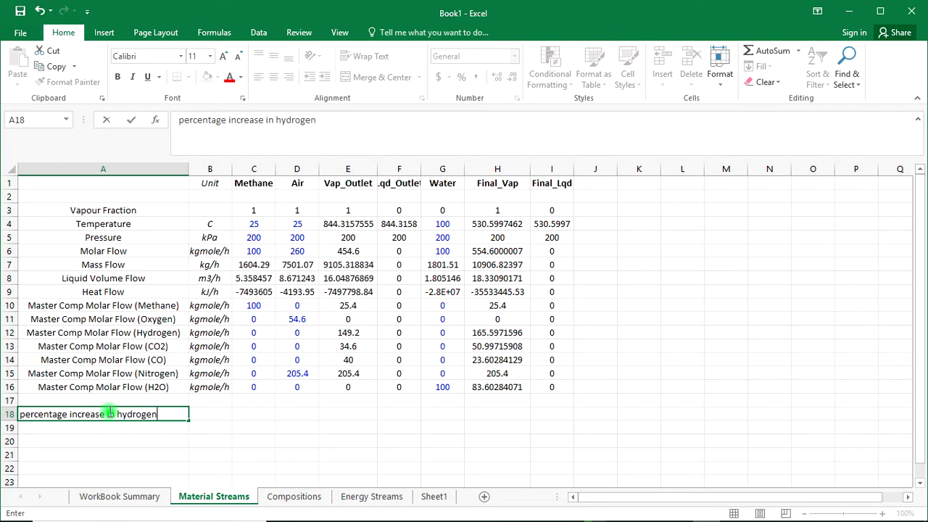
pyautogui.press('Return')
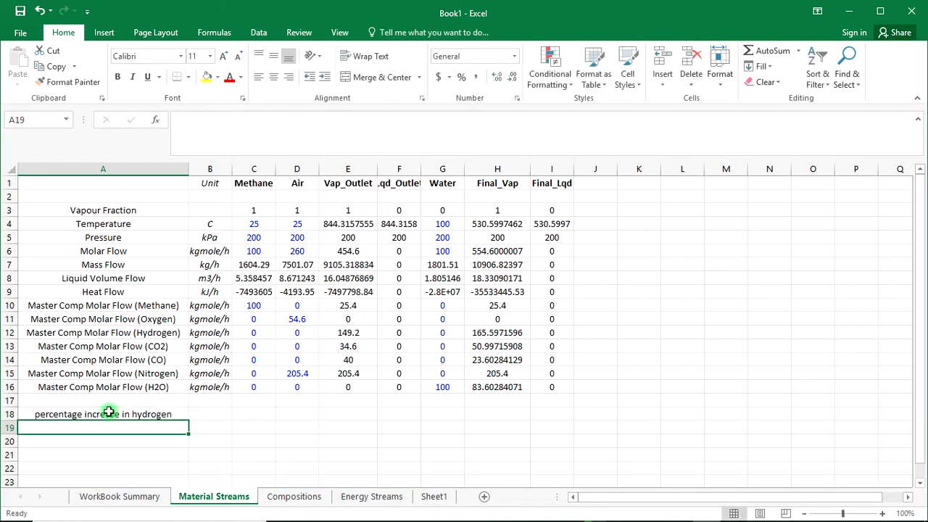
# Enter the hydrogen increase formula =(H12-E12)/E12 in B18, using the Final_Vap and Vap_Outlet hydrogen flows
pyautogui.click(215, 419)
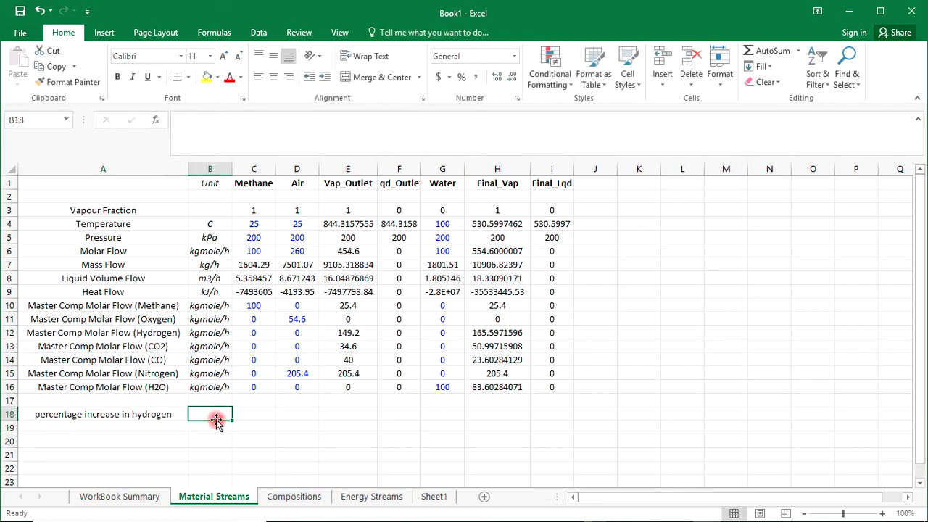
pyautogui.click(212, 138)
pyautogui.write('=(')
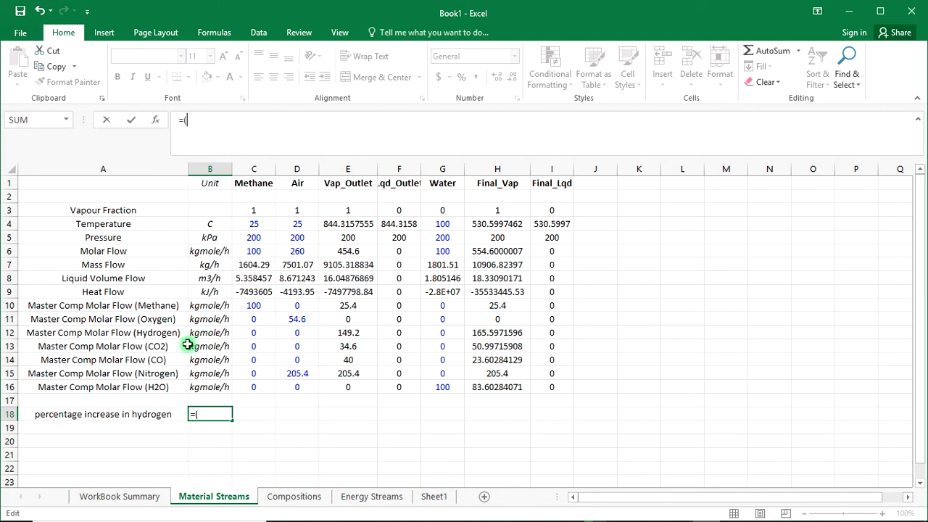
pyautogui.click(346, 333)
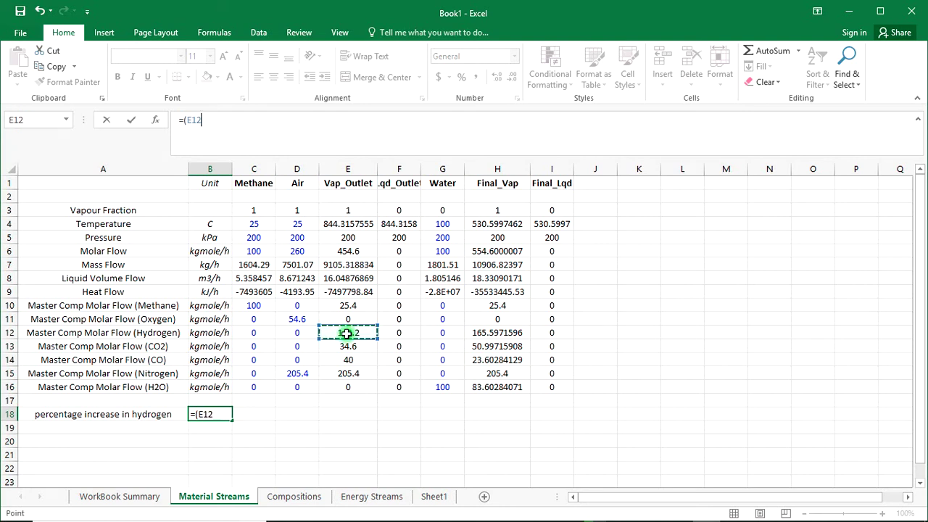
pyautogui.click(291, 266)
pyautogui.press('BackSpace')
pyautogui.press('BackSpace')
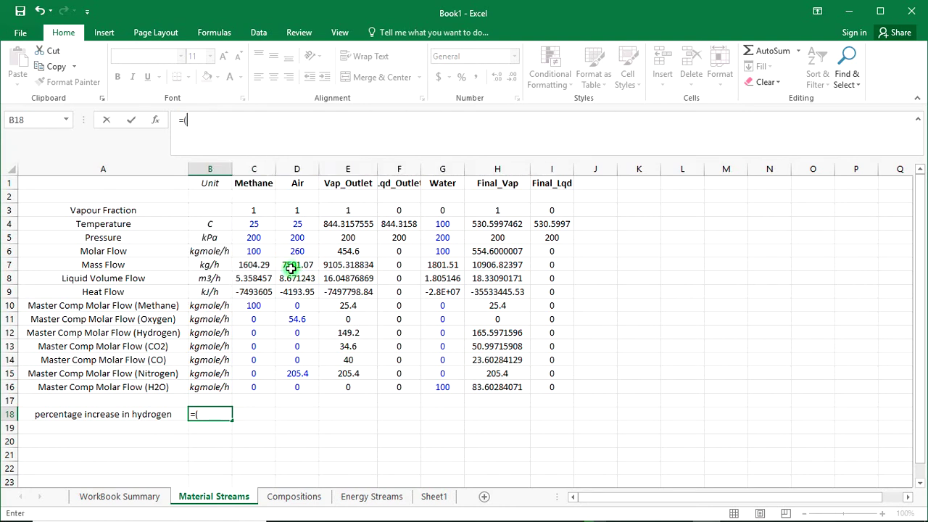
pyautogui.click(484, 332)
pyautogui.write('-')
pyautogui.click(367, 333)
pyautogui.write(')/')
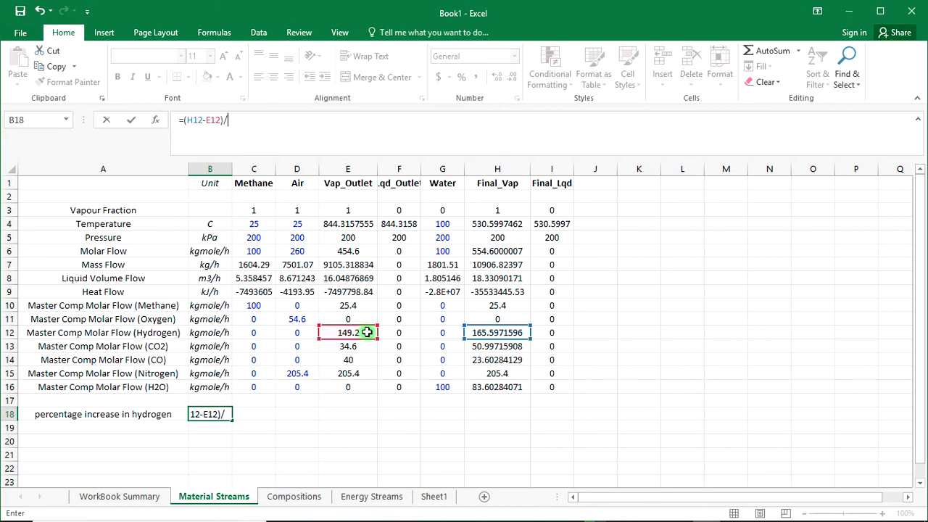
pyautogui.click(359, 333)
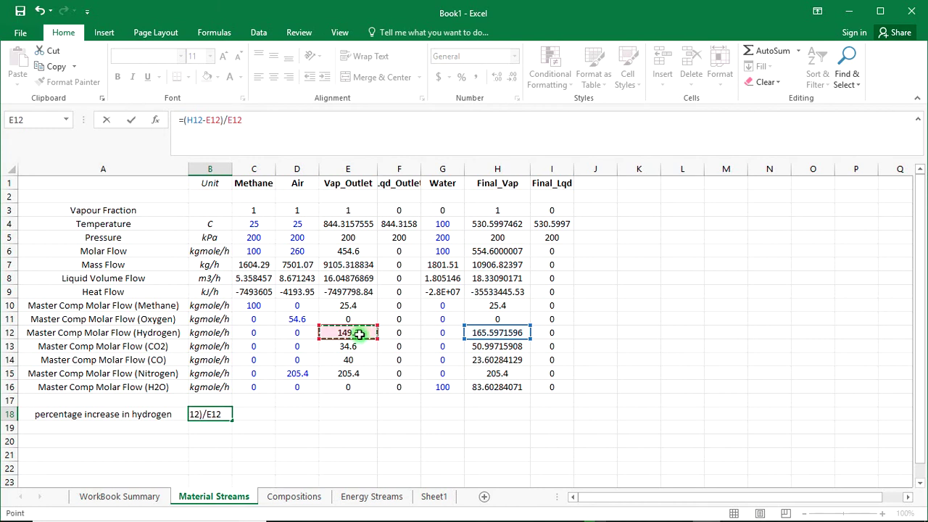
pyautogui.write(')')
pyautogui.press('Return')
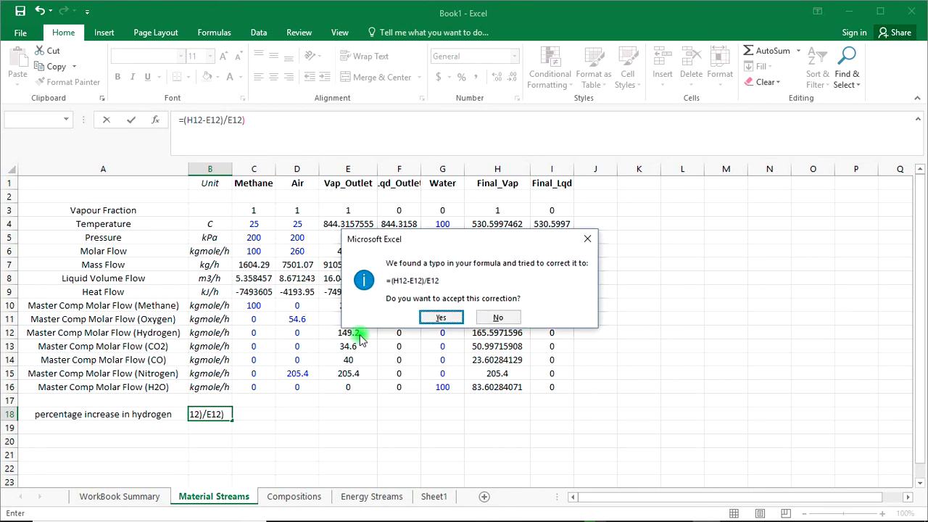
pyautogui.click(440, 318)
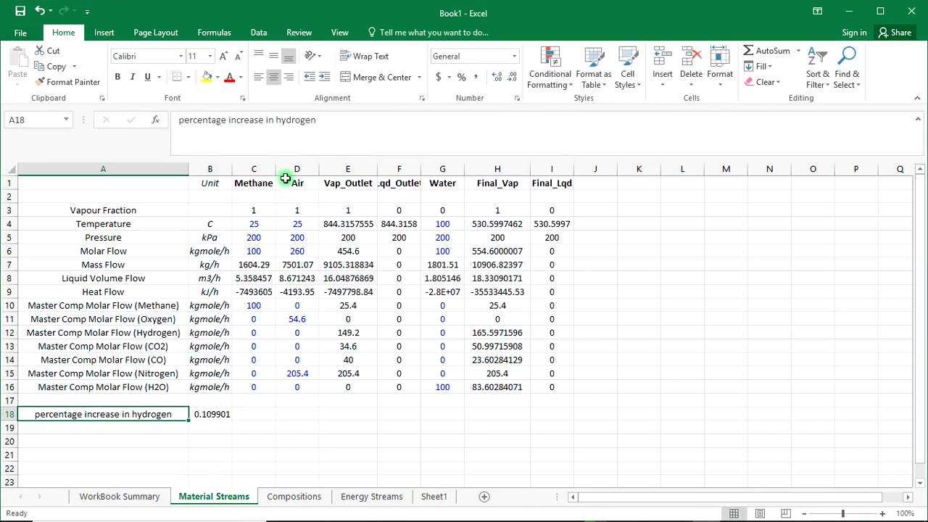
# Convert the hydrogen increase in B18 to a percentage by changing its formula to =((H12-E12)/E12)*100
pyautogui.click(209, 411)
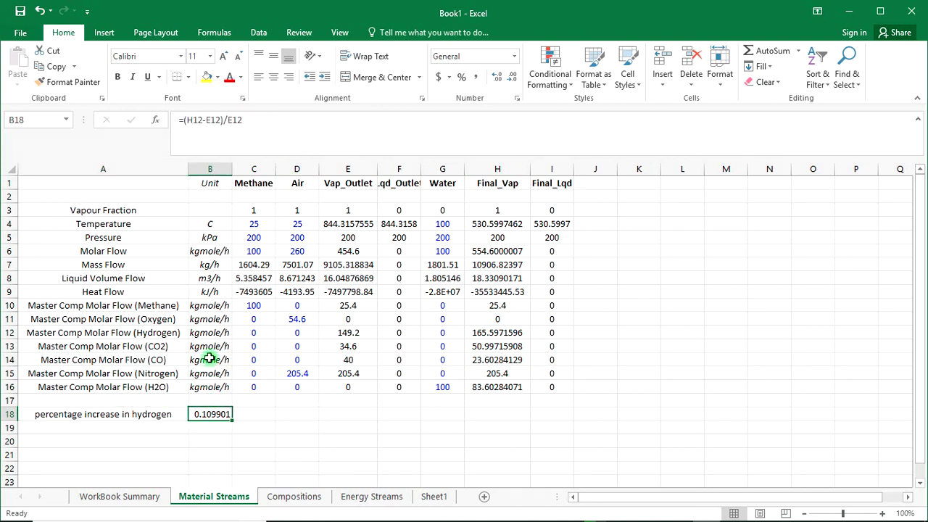
pyautogui.click(249, 120)
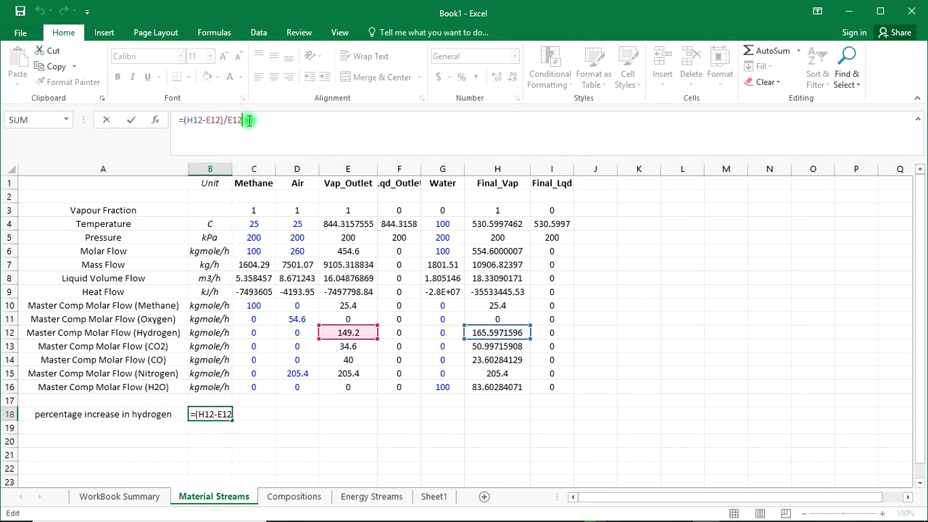
pyautogui.write(')')
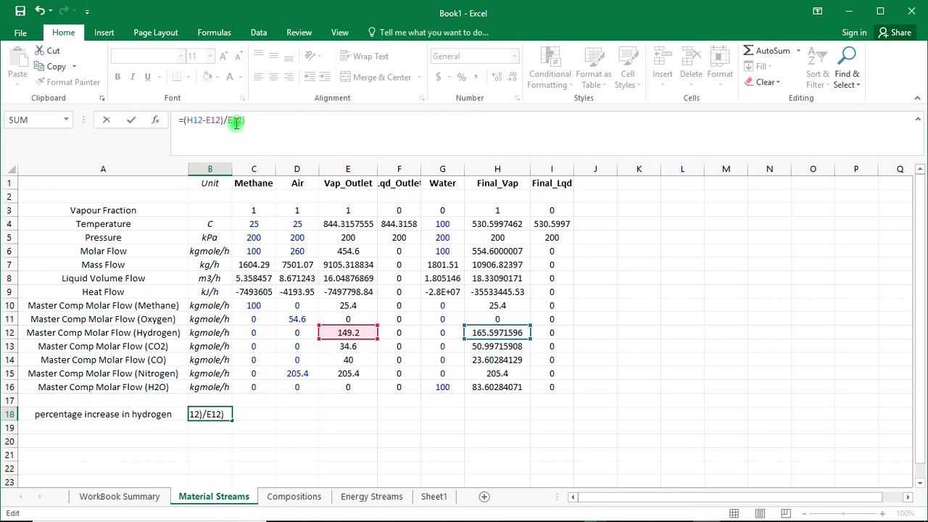
pyautogui.click(183, 122)
pyautogui.click(183, 121)
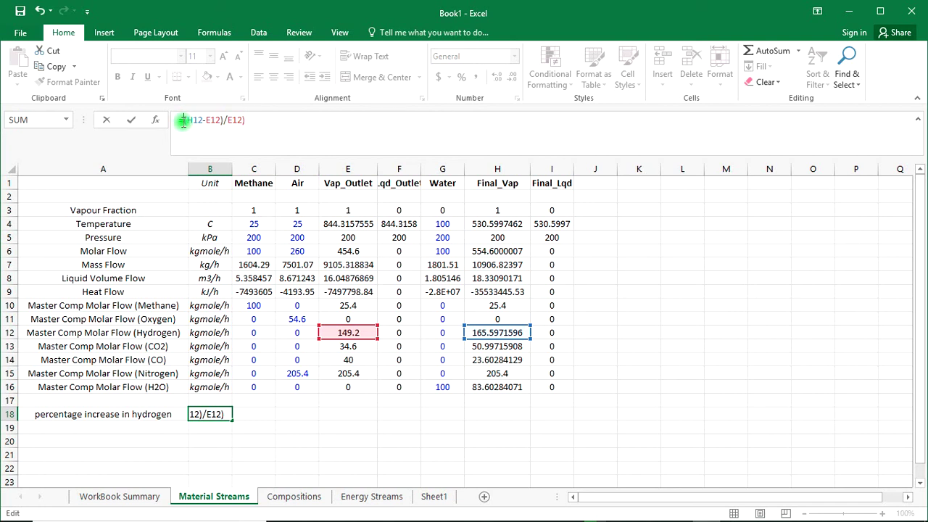
pyautogui.write('(')
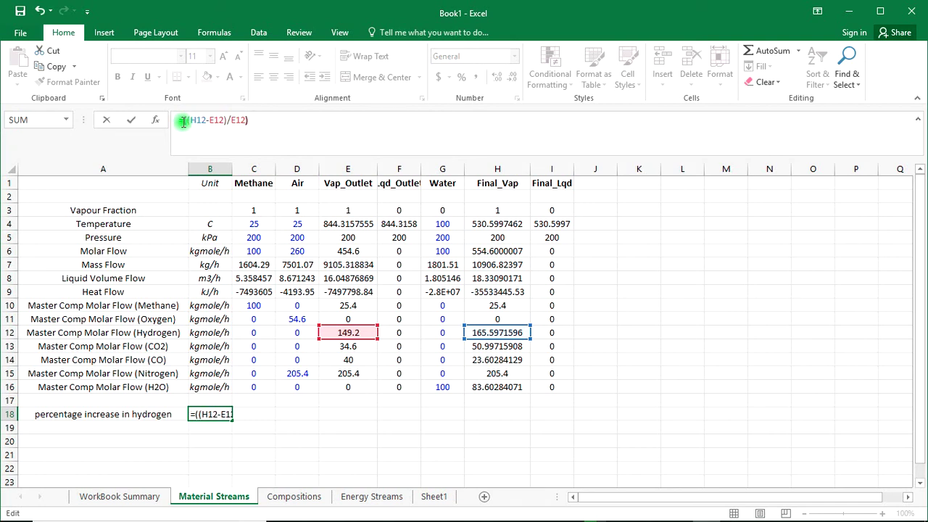
pyautogui.click(257, 121)
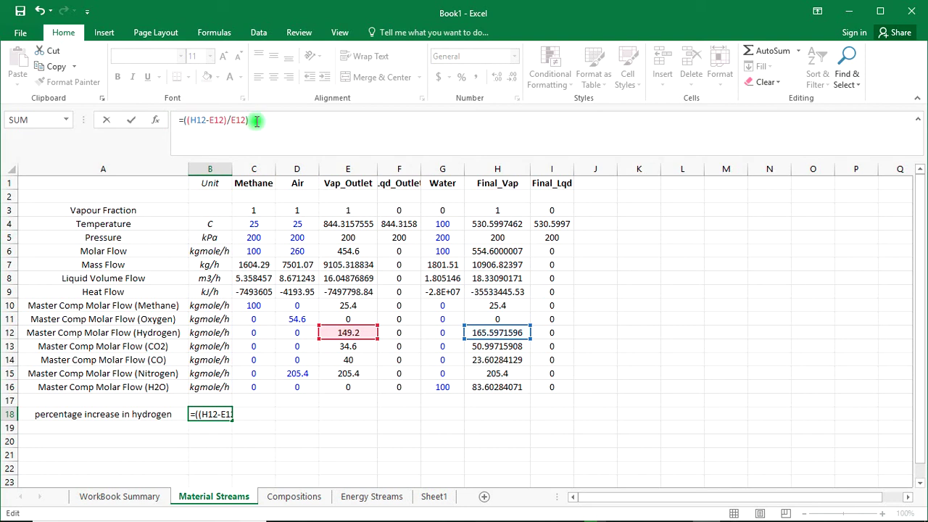
pyautogui.write('*100')
pyautogui.press('Return')
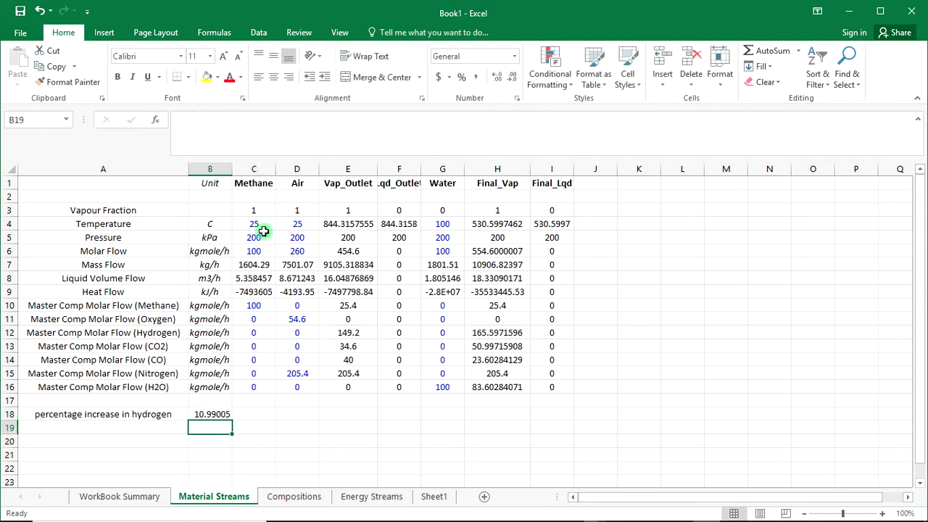
pyautogui.click(208, 412)
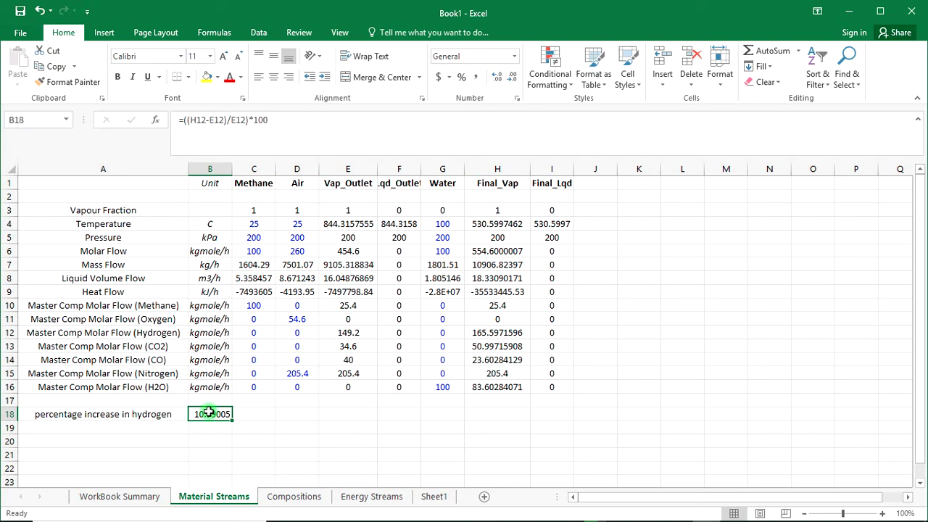
# Enter the label "percentage decrease in CO" in cell A19
pyautogui.click(118, 427)
pyautogui.write('percen')
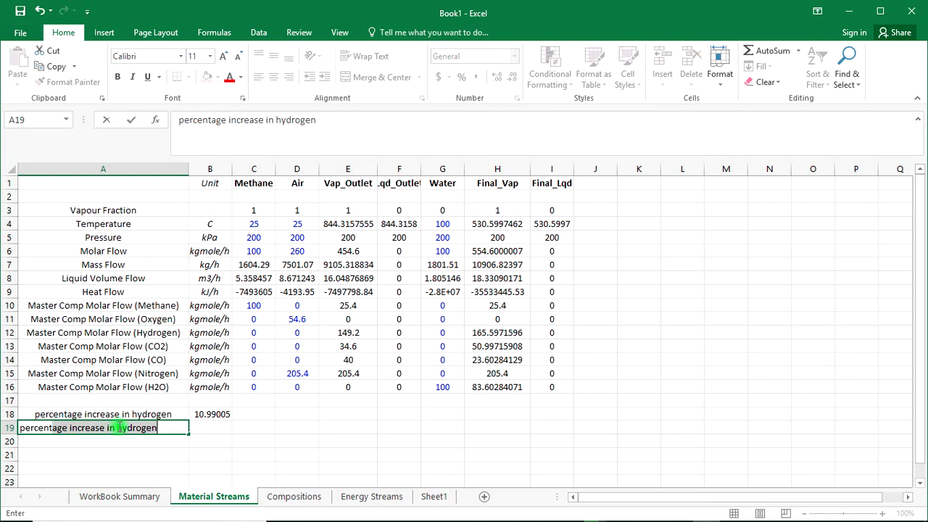
pyautogui.write('tage decrease')
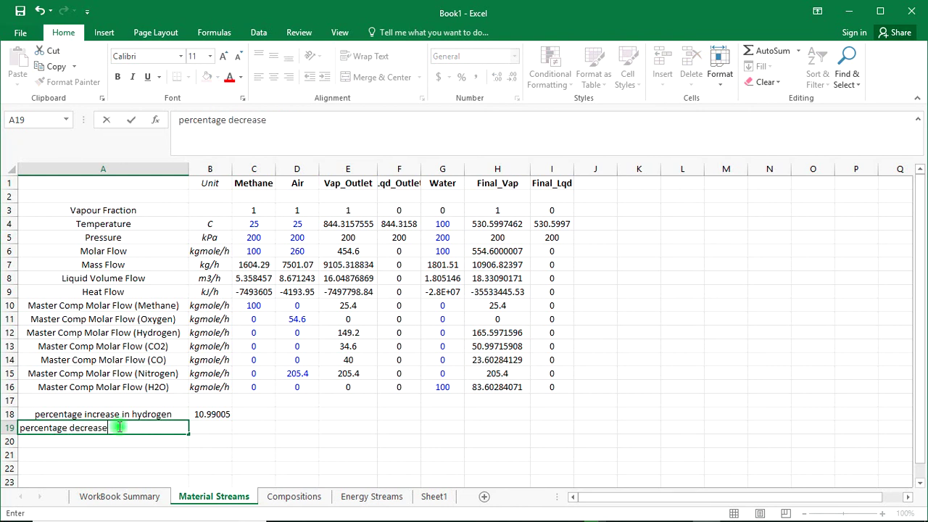
pyautogui.write(' in CO')
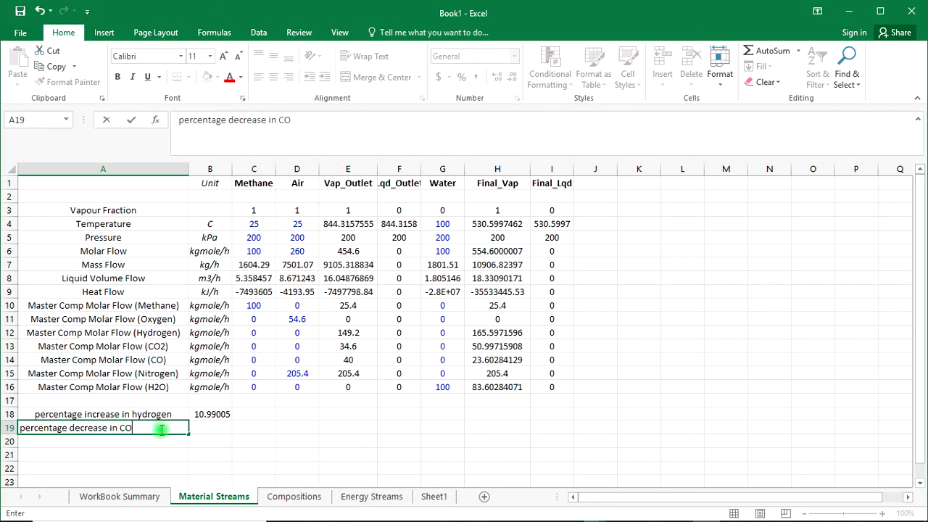
# Calculate the CO decrease in B19 with =((E14-H14)/E14)*100, using the Vap_Outlet and Final_Vap CO flows
pyautogui.click(208, 426)
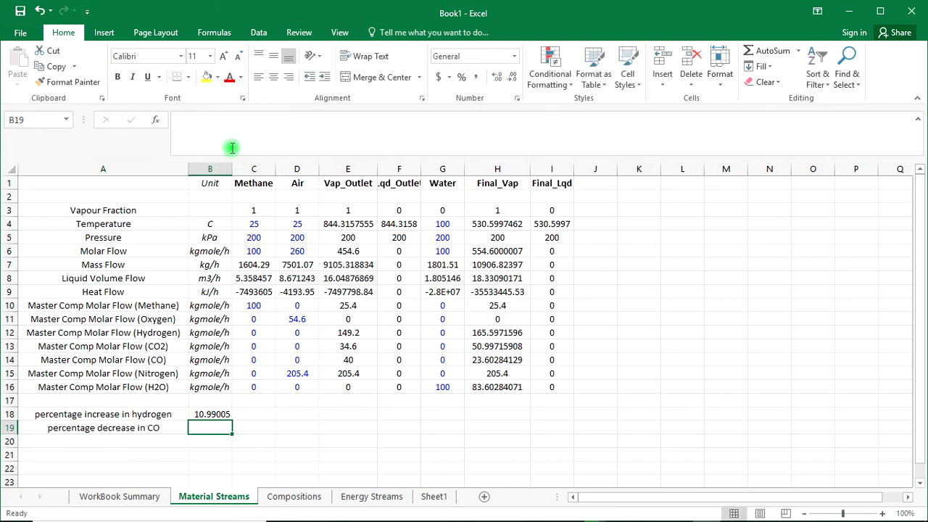
pyautogui.click(215, 114)
pyautogui.write('=')
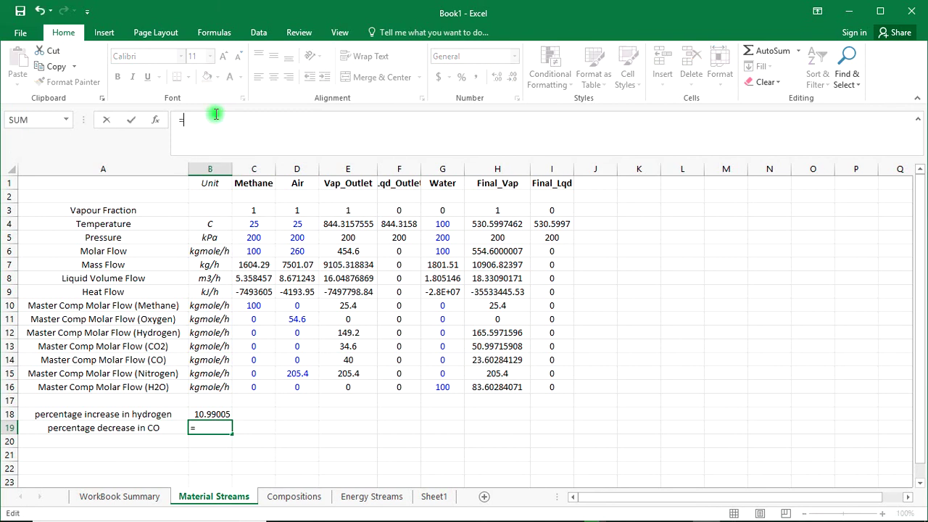
pyautogui.write('((')
pyautogui.click(349, 361)
pyautogui.write('-')
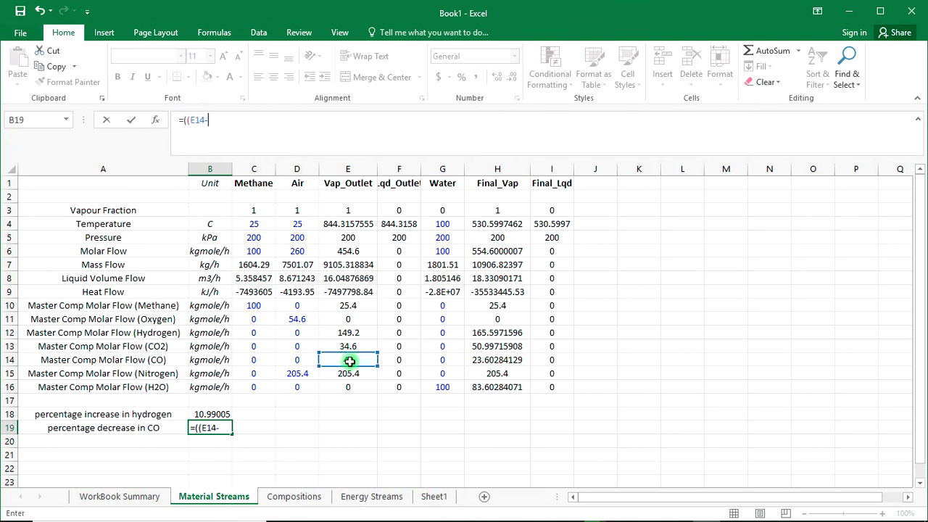
pyautogui.click(481, 360)
pyautogui.write(')/')
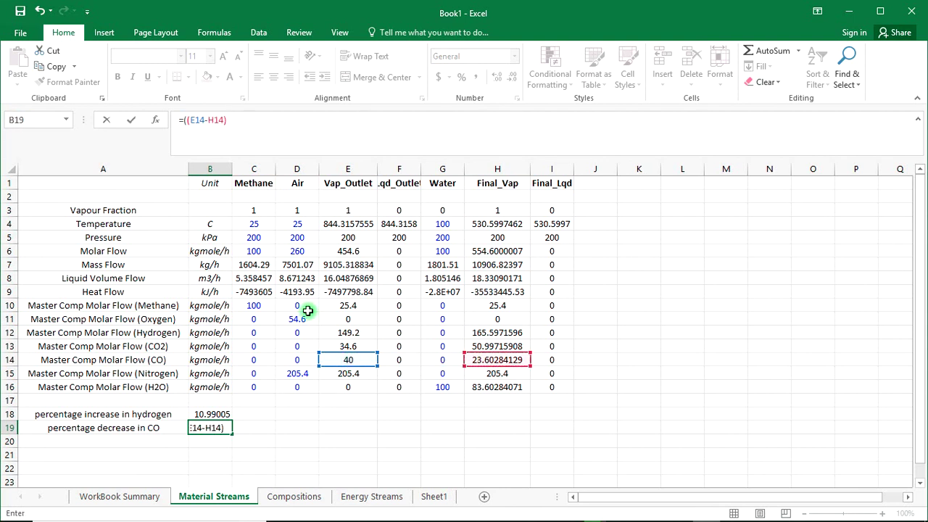
pyautogui.click(339, 360)
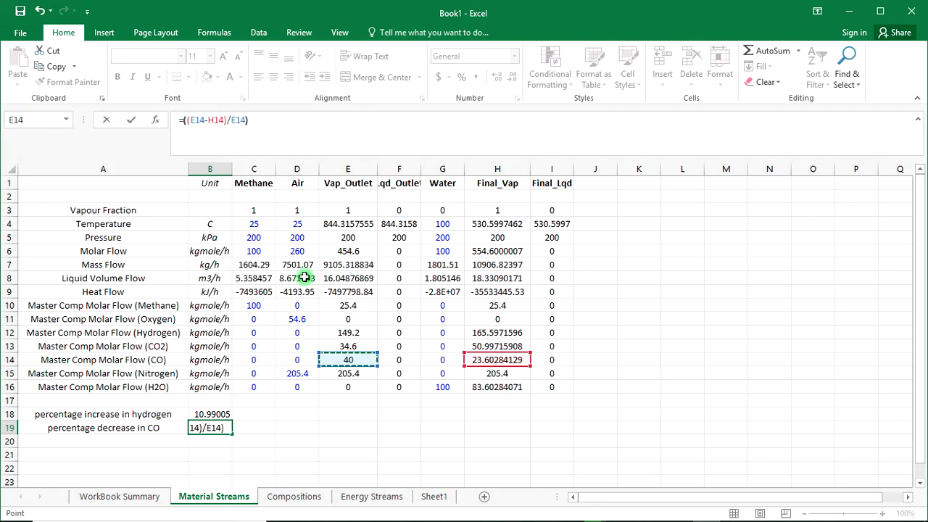
pyautogui.write(')*100')
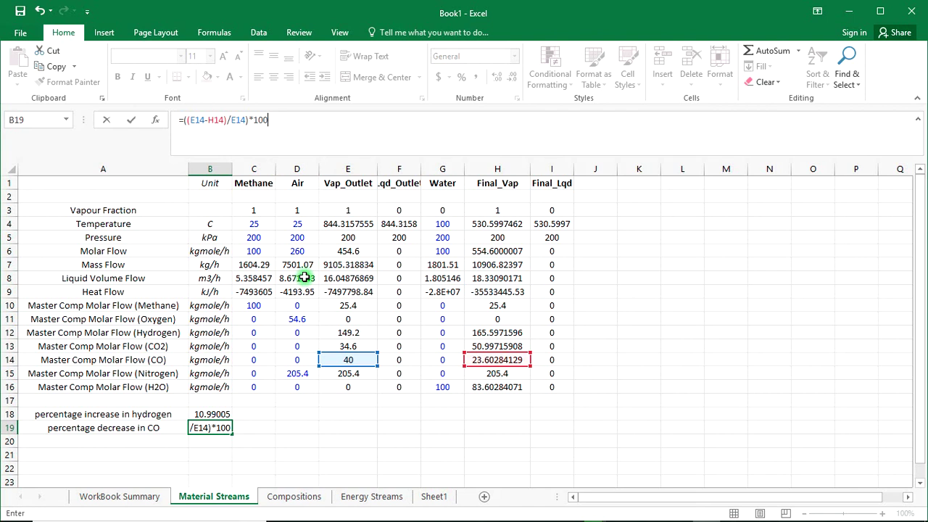
pyautogui.press('Return')
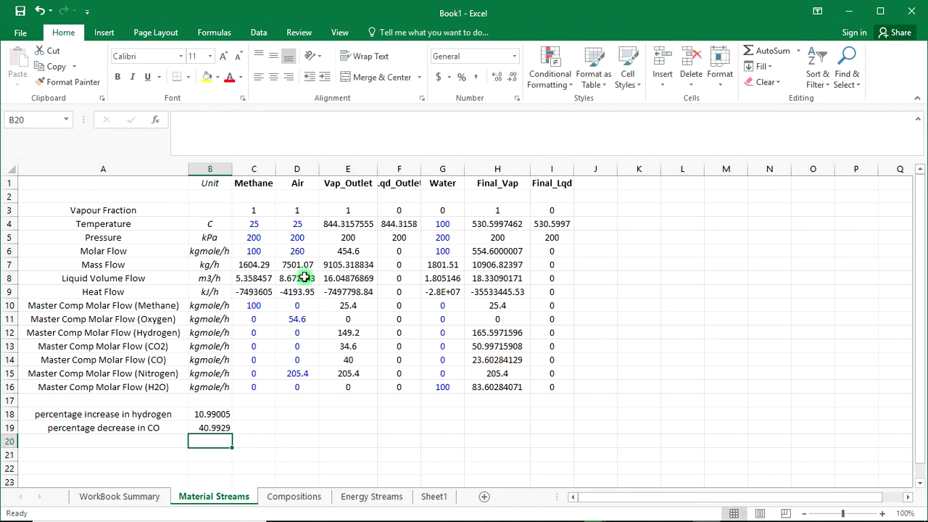
pyautogui.click(215, 429)
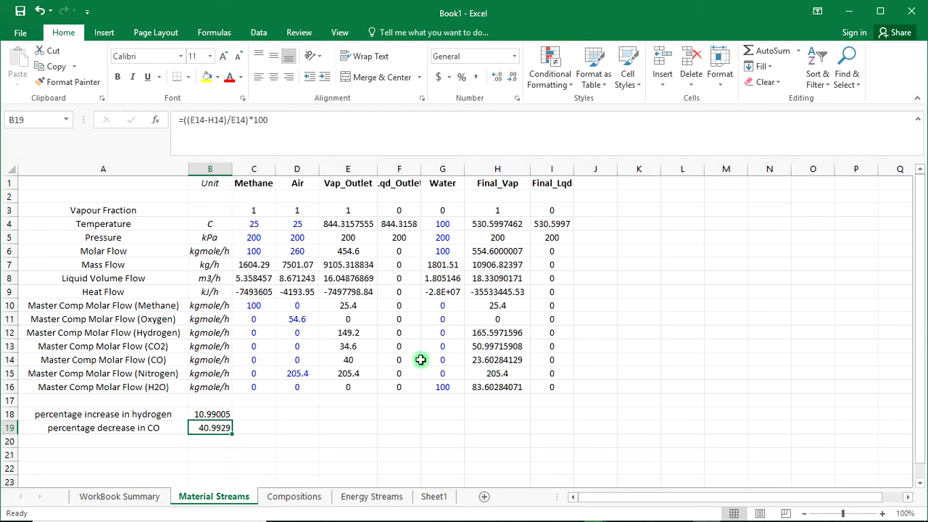
# Switch to Aspen HYSYS, return to the main flowsheet and save the case under the new name Lecture9
pyautogui.moveTo(471, 518)
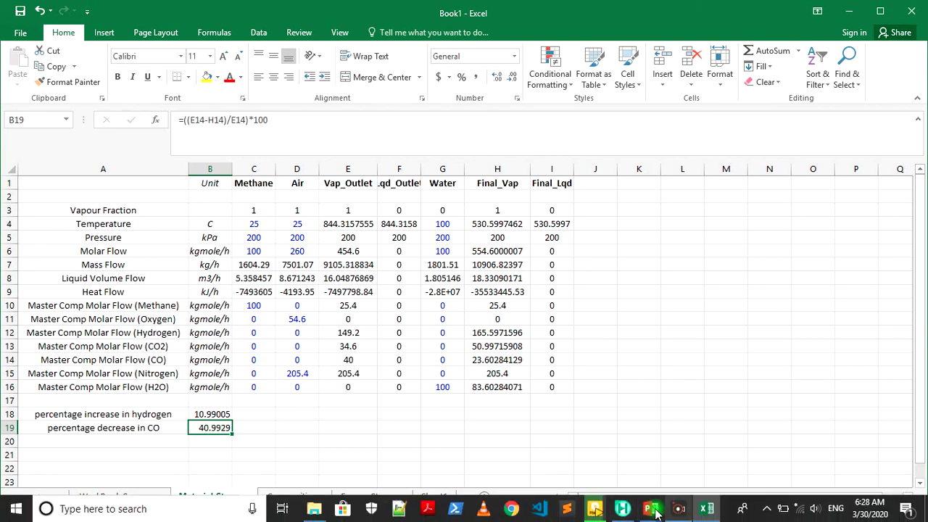
pyautogui.moveTo(632, 513)
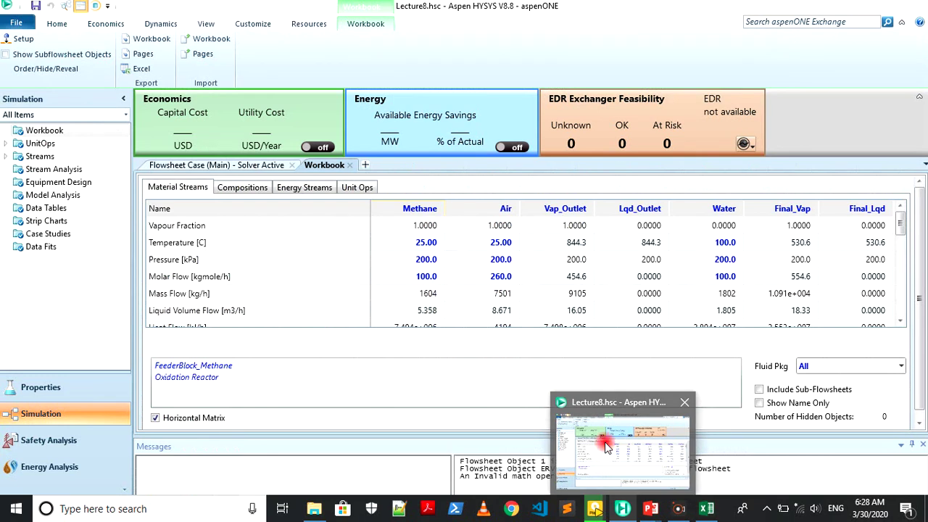
pyautogui.click(607, 445)
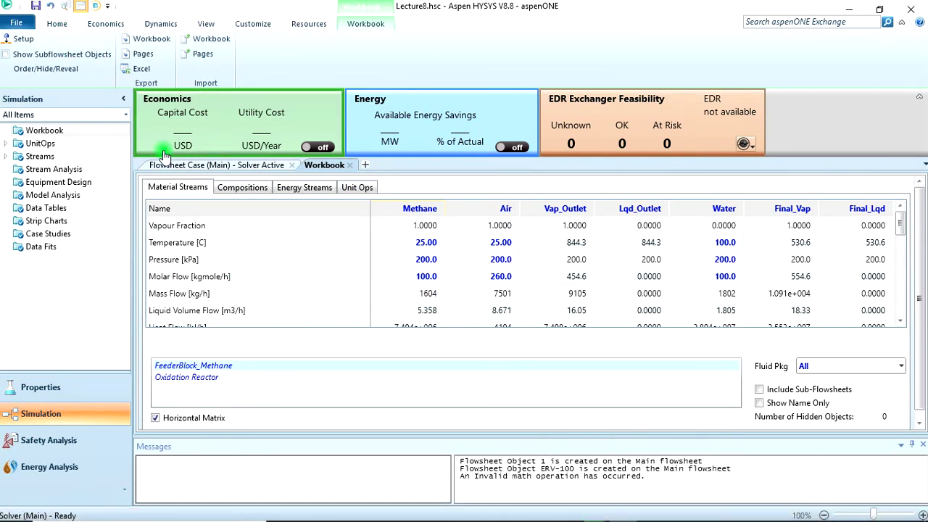
pyautogui.click(190, 165)
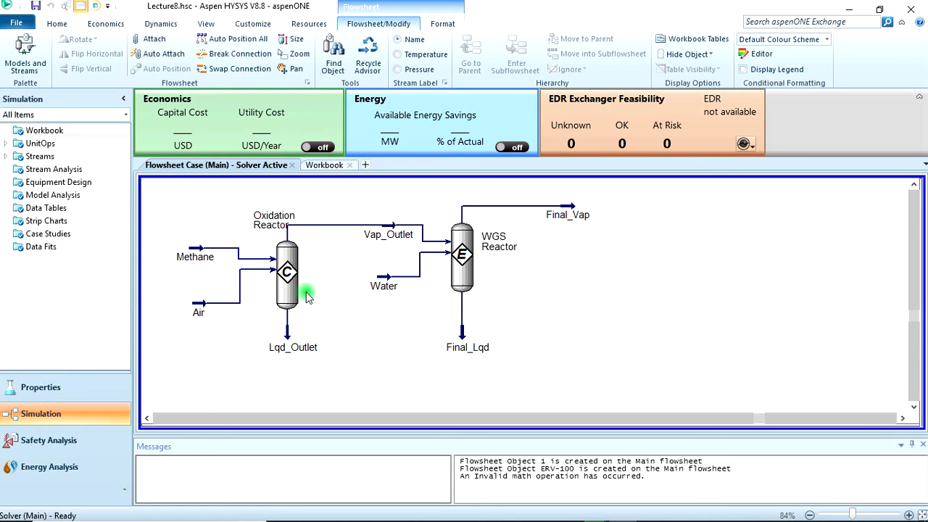
pyautogui.click(17, 24)
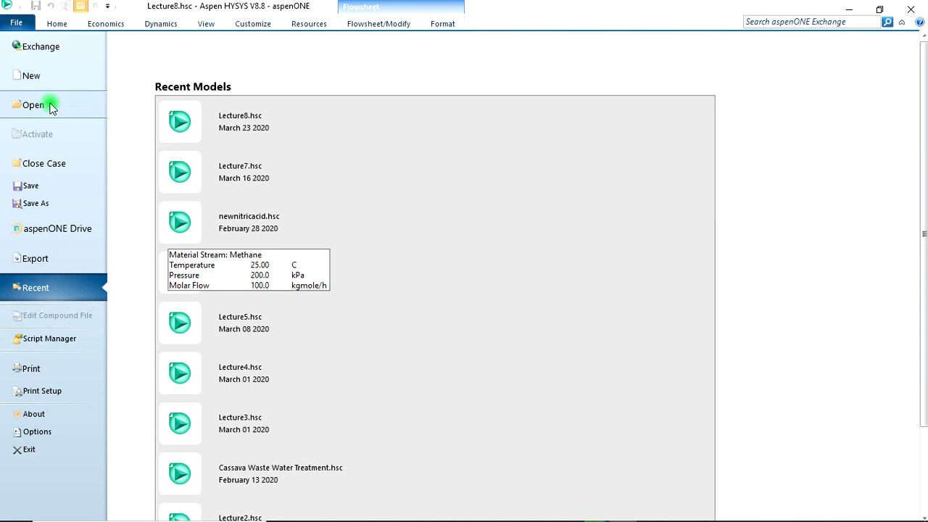
pyautogui.click(45, 203)
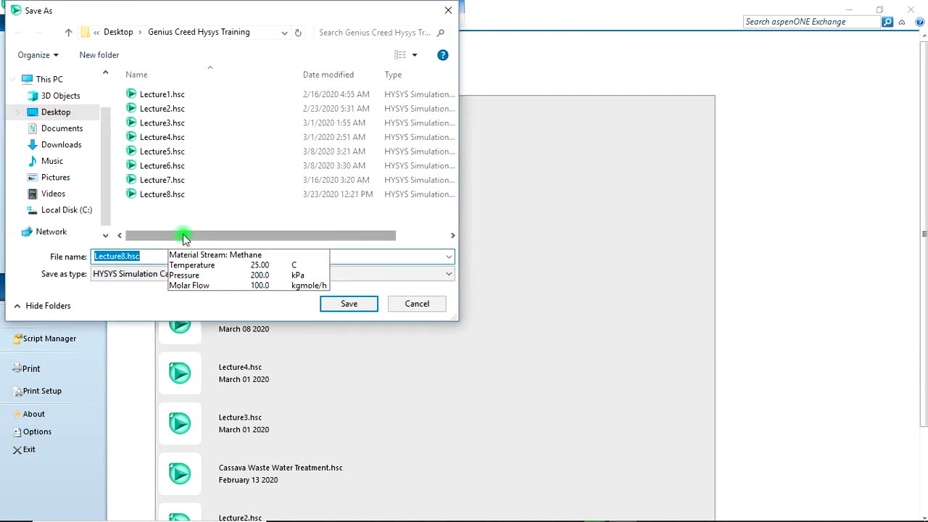
pyautogui.write('Lec')
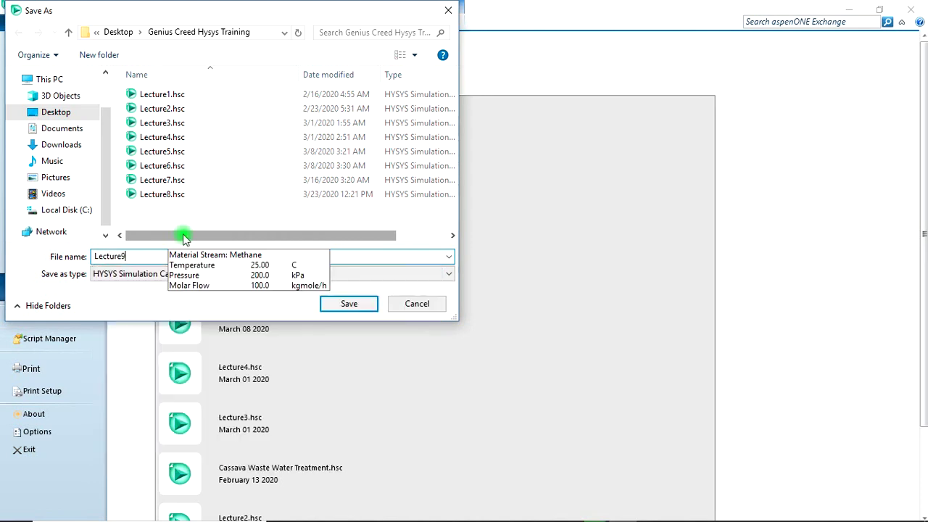
pyautogui.click(354, 307)
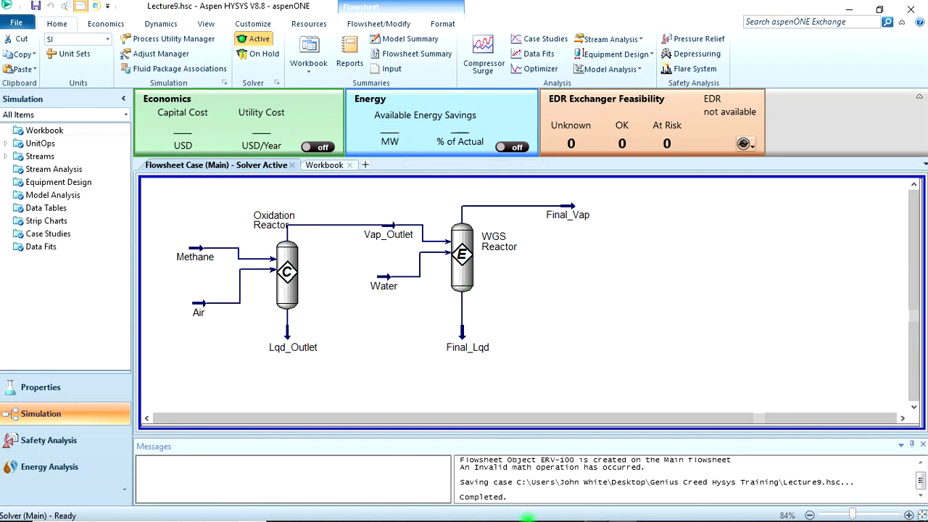
# Switch to the PowerPoint slide show and advance from the Problem 2 slide to the closing slide
pyautogui.moveTo(710, 513)
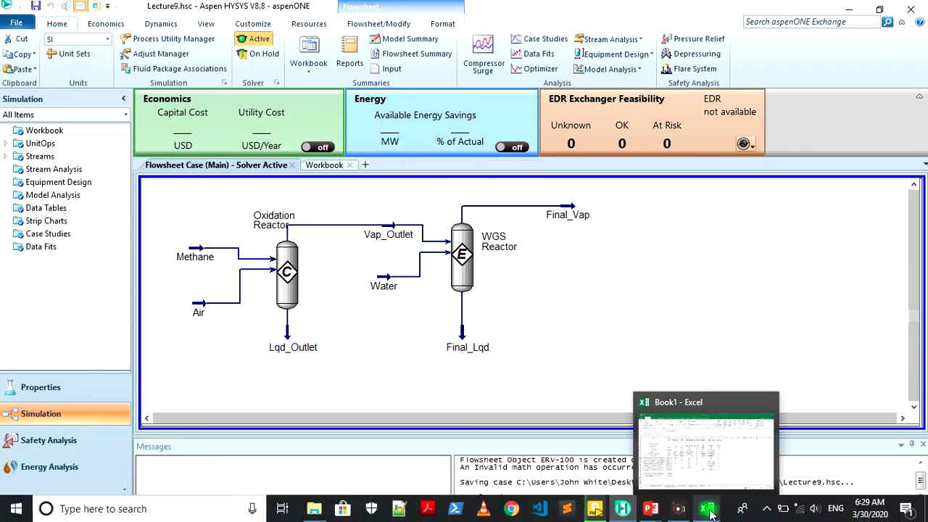
pyautogui.moveTo(650, 509)
pyautogui.click(677, 470)
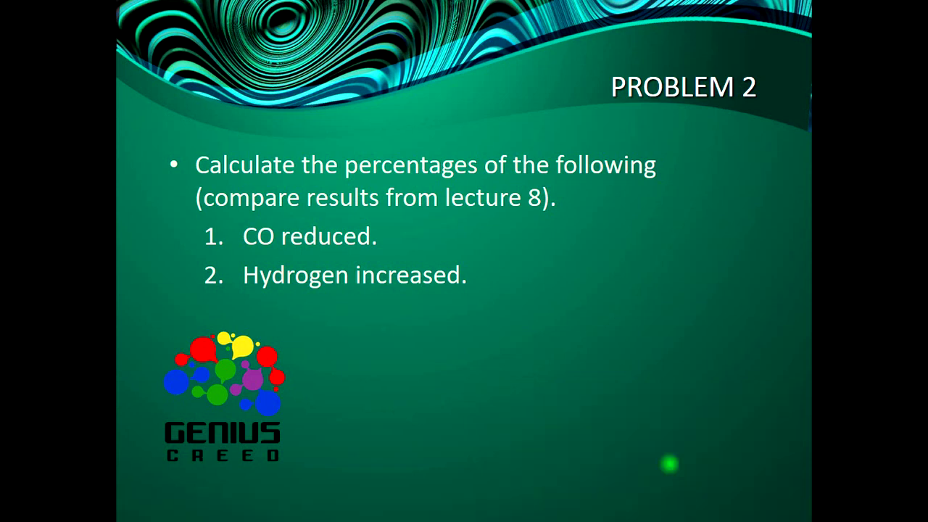
pyautogui.click(740, 229)
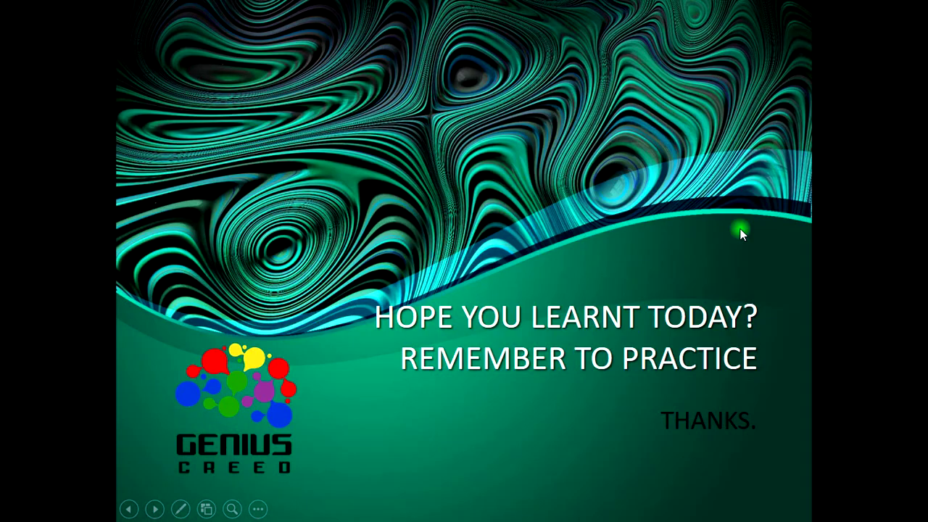